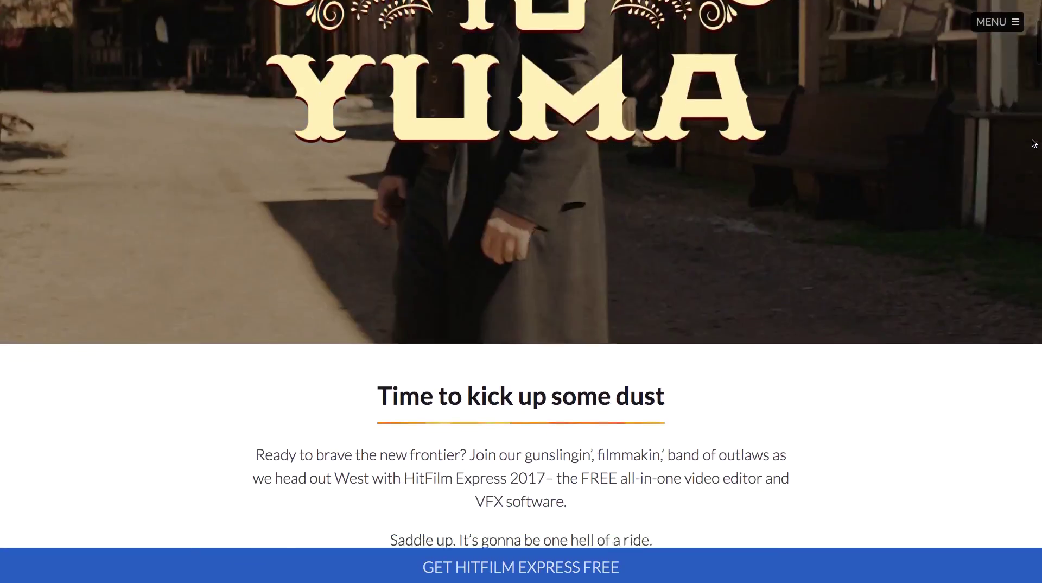
Scroll through the HitFilm website's promo sections and open the HitFilm Express 2017 product page
scroll(1033, 143, "down", 4)
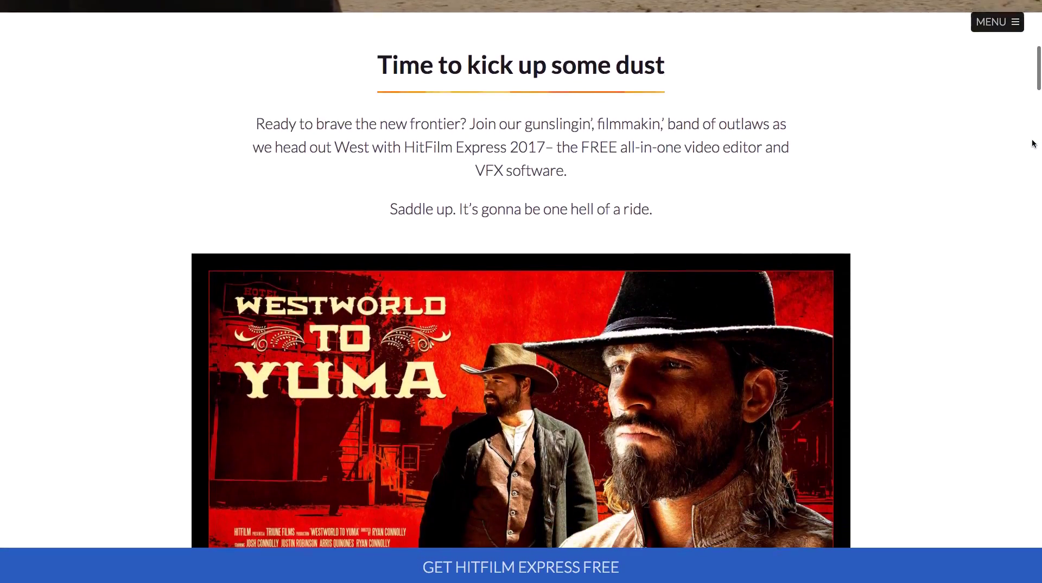
scroll(1033, 143, "down", 3)
scroll(1033, 144, "down", 8)
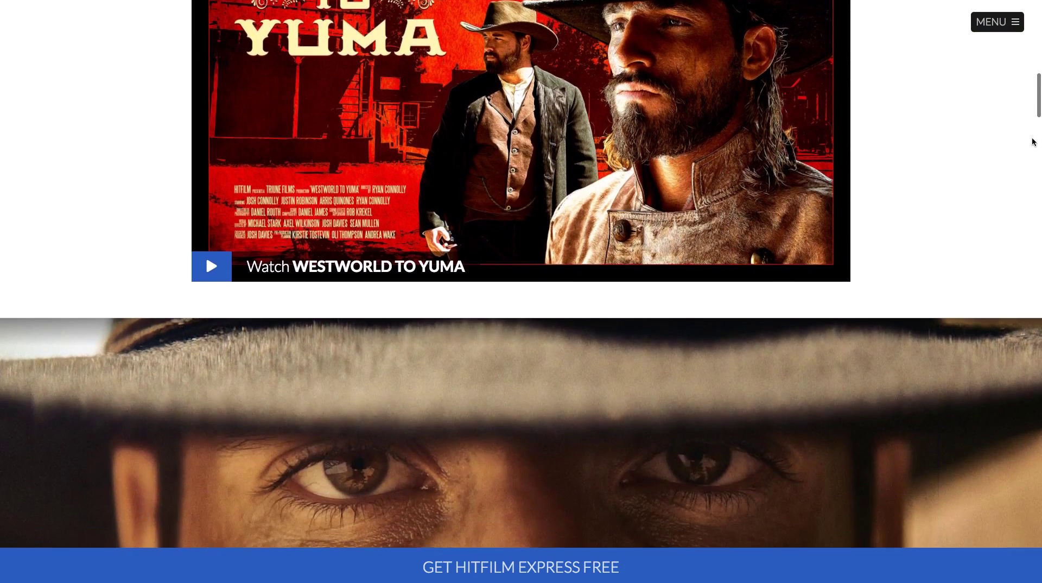
scroll(1034, 142, "down", 7)
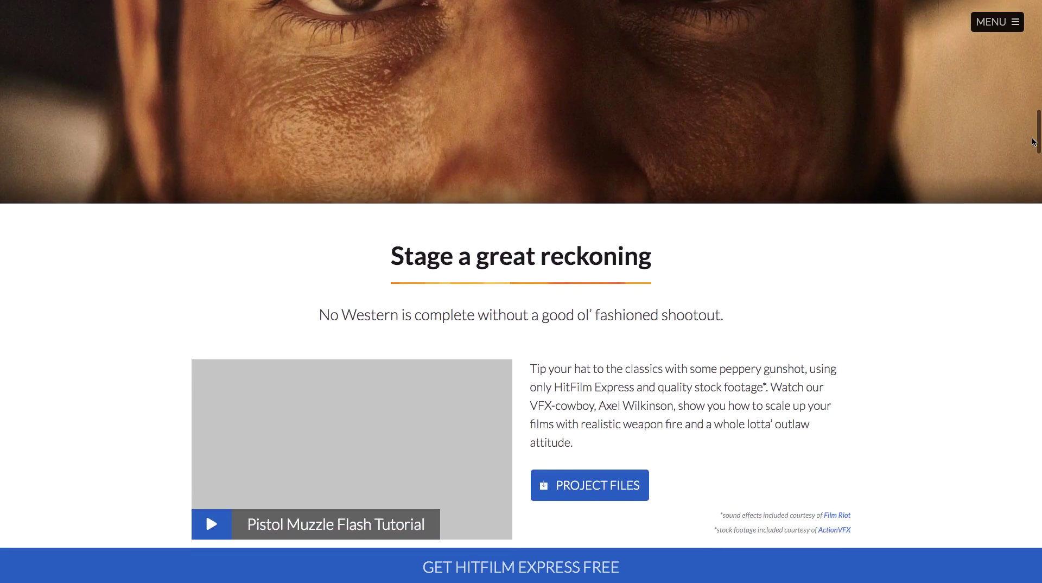
scroll(1033, 141, "down", 3)
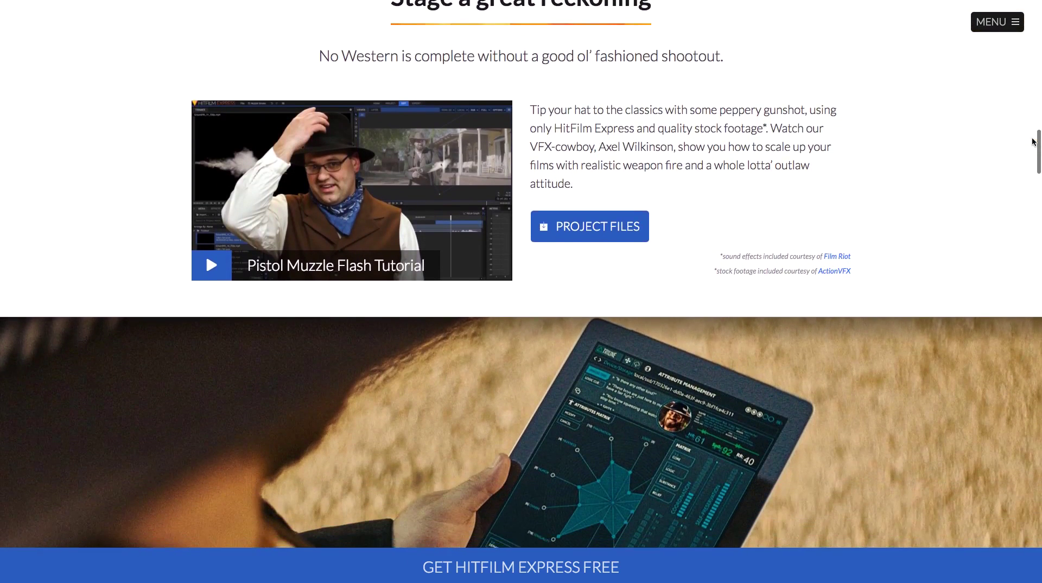
scroll(1033, 141, "up", 1)
scroll(1033, 142, "up", 1)
scroll(1033, 142, "down", 6)
Scroll down to the add-on packs, then return to the free-download home page
scroll(1033, 143, "down", 3)
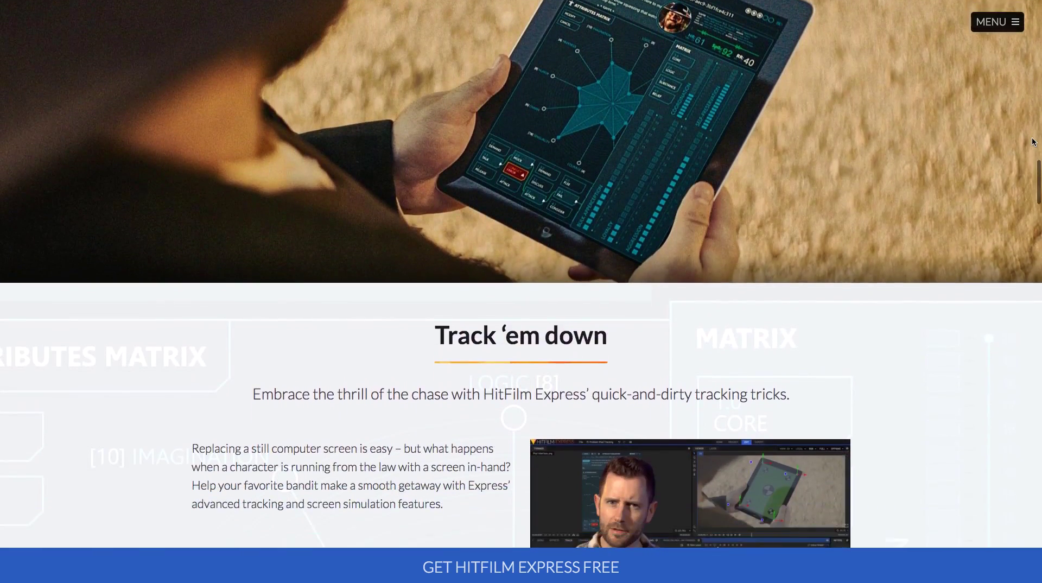
left_click(521, 567)
scroll(524, 390, "down", 2)
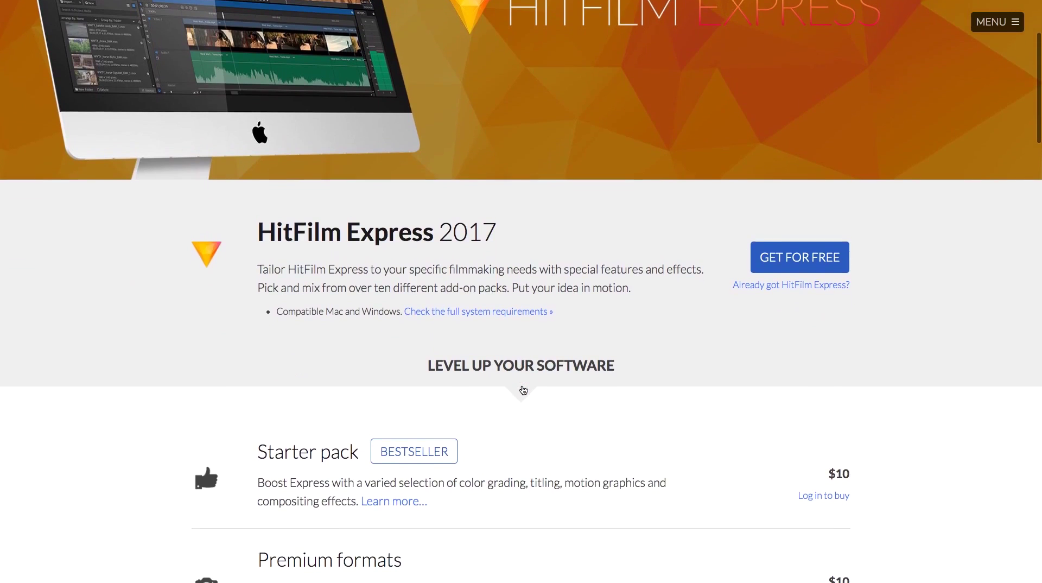
scroll(523, 390, "down", 2)
scroll(523, 390, "down", 5)
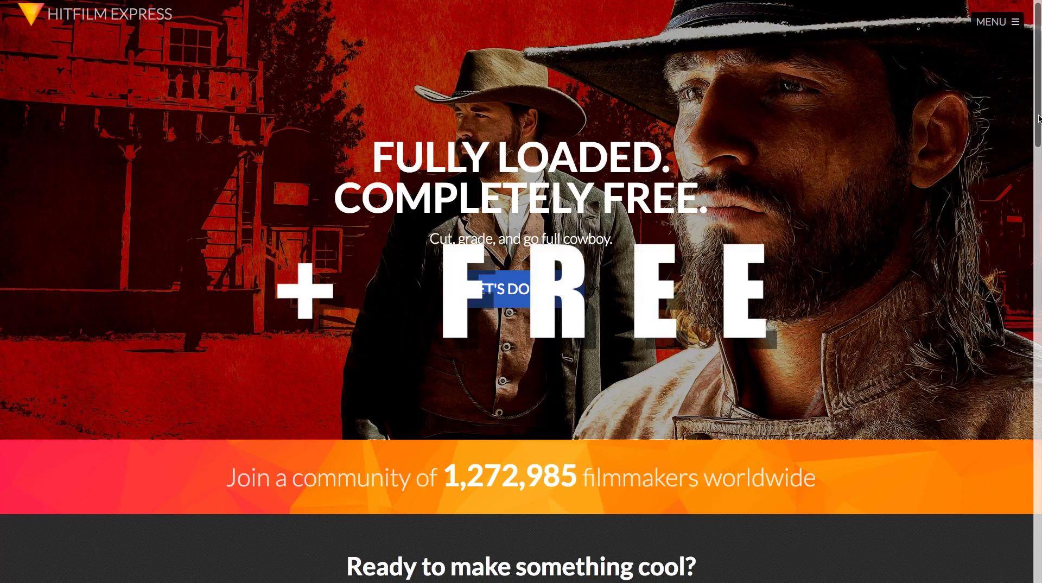
left_click_drag(1039, 119, 1038, 141)
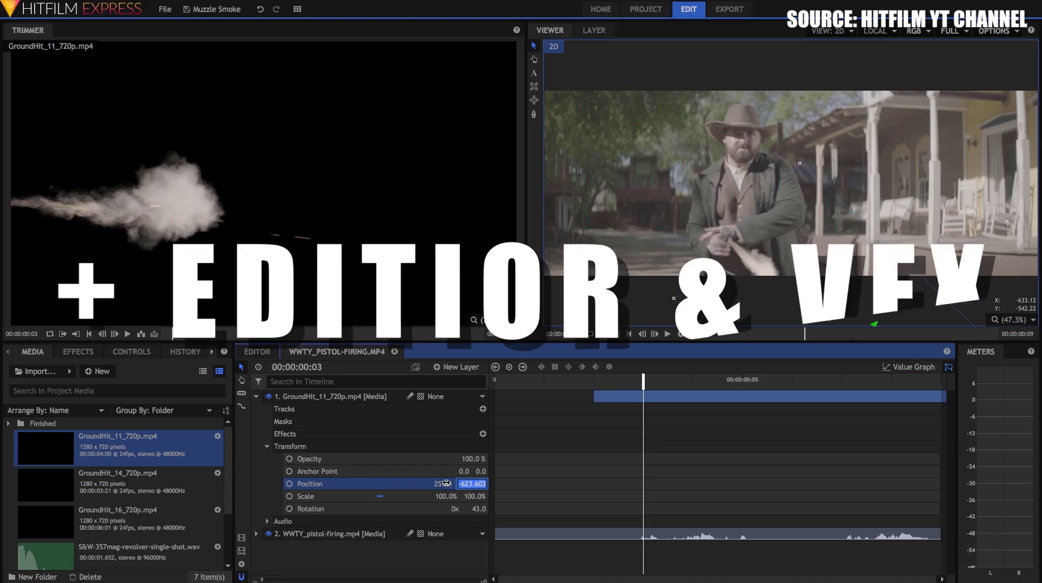
Set the GroundHit layer's Position Y to -608.0
type("-608")
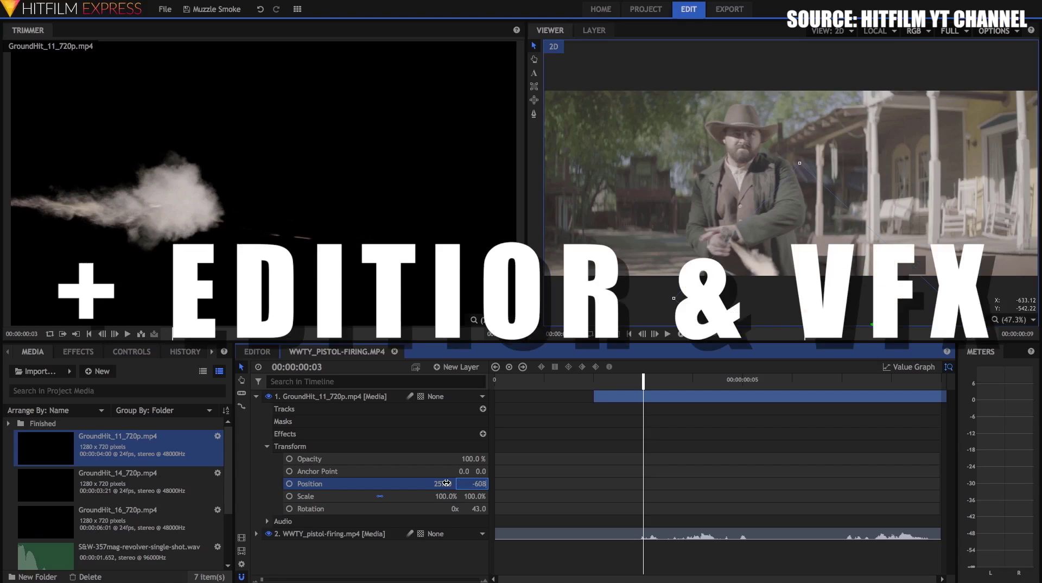
key("Return")
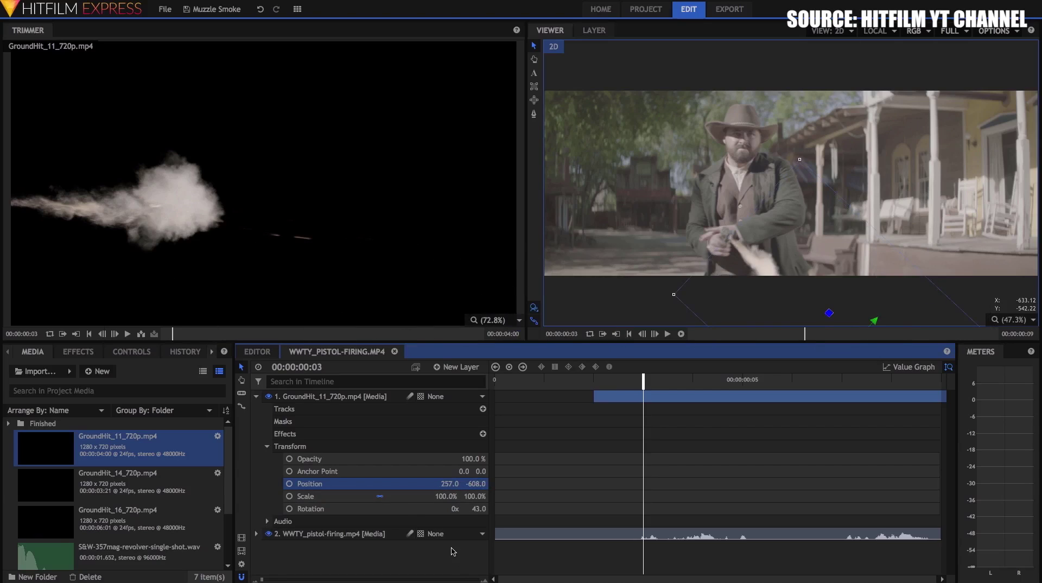
left_click(452, 549)
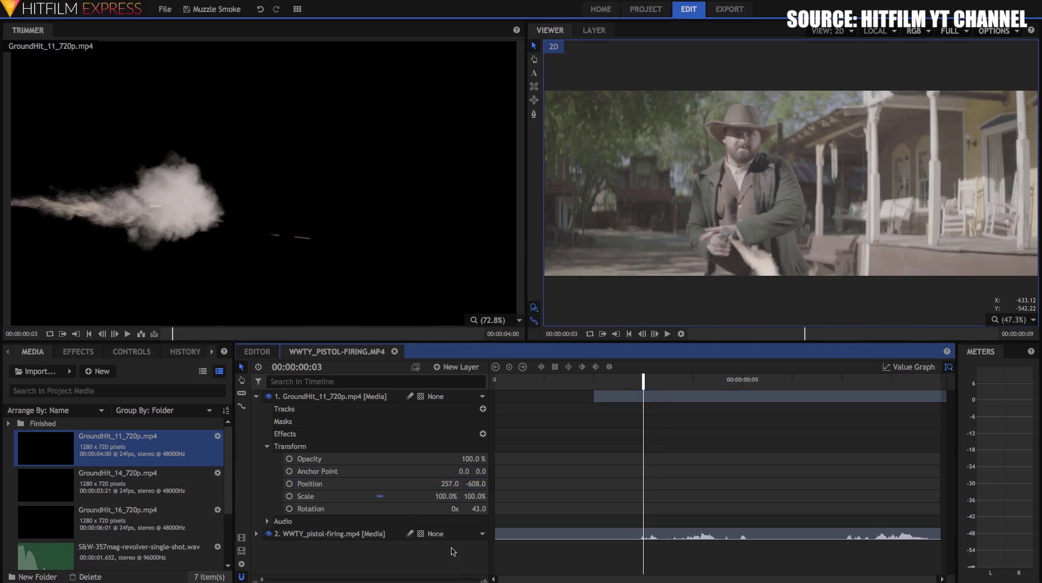
Apply the Greenscreen Key preset to the presenter clip and expand its Color Difference Key controls
left_click(411, 394)
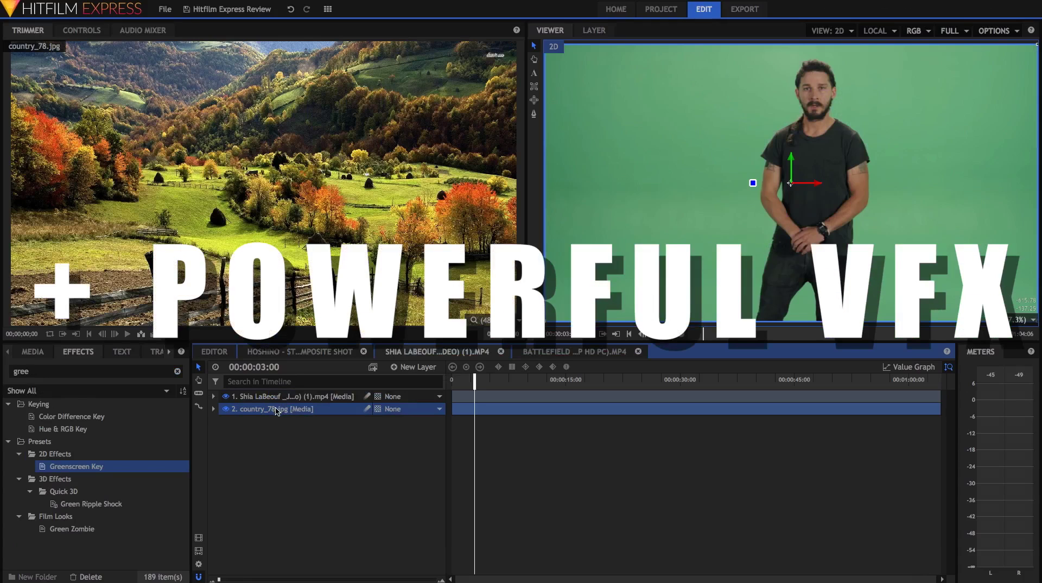
left_click_drag(277, 411, 277, 411)
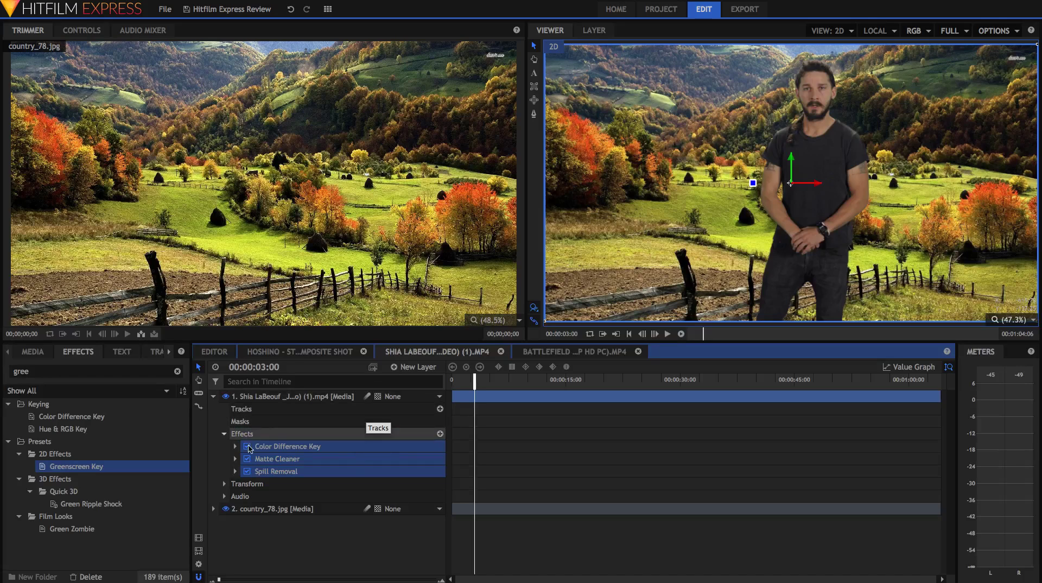
left_click(168, 351)
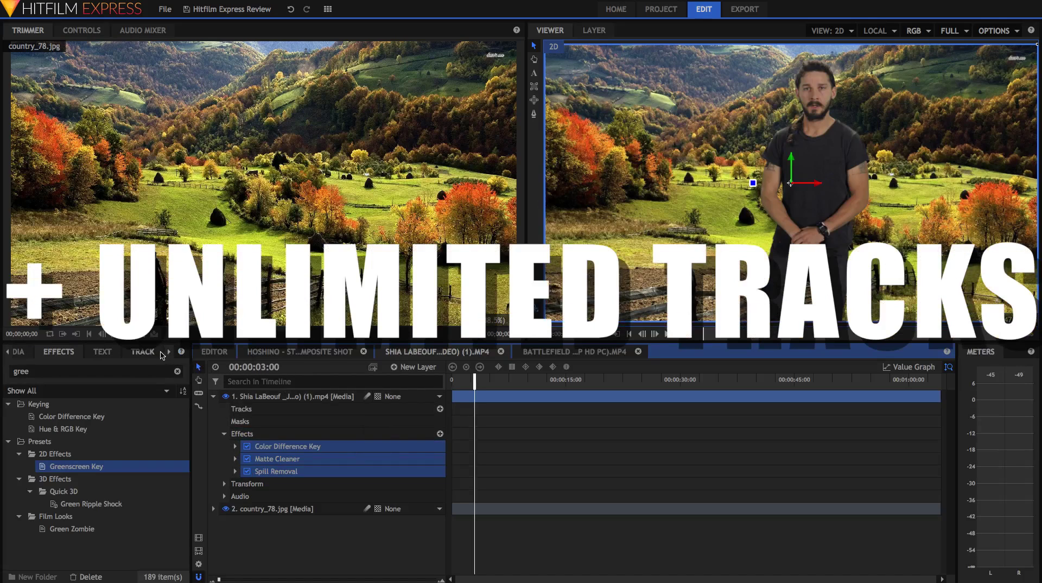
left_click(7, 351)
left_click(81, 30)
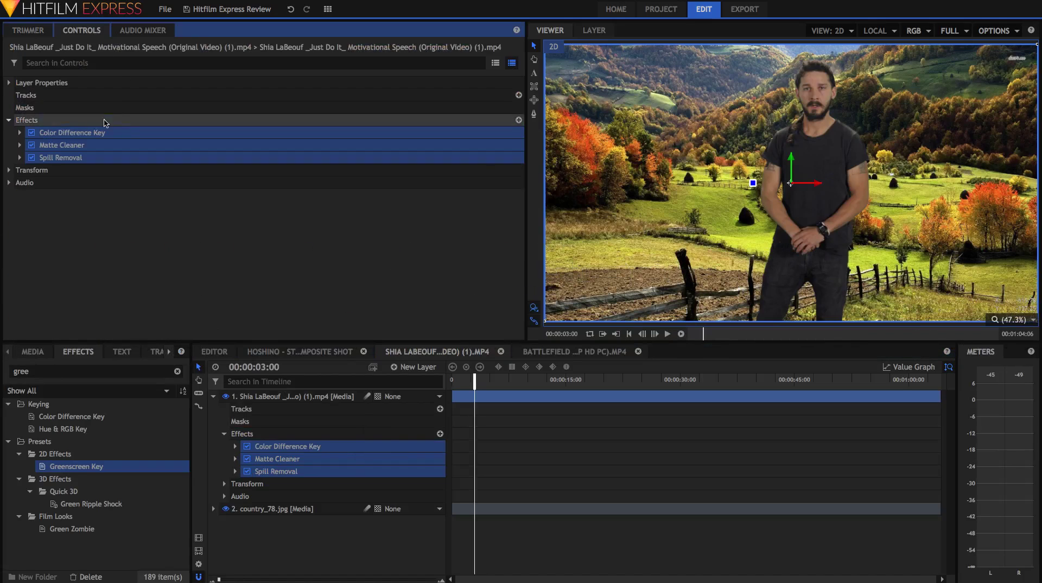
left_click(20, 133)
mouse_move(222, 3)
left_click(160, 5)
mouse_move(180, 78)
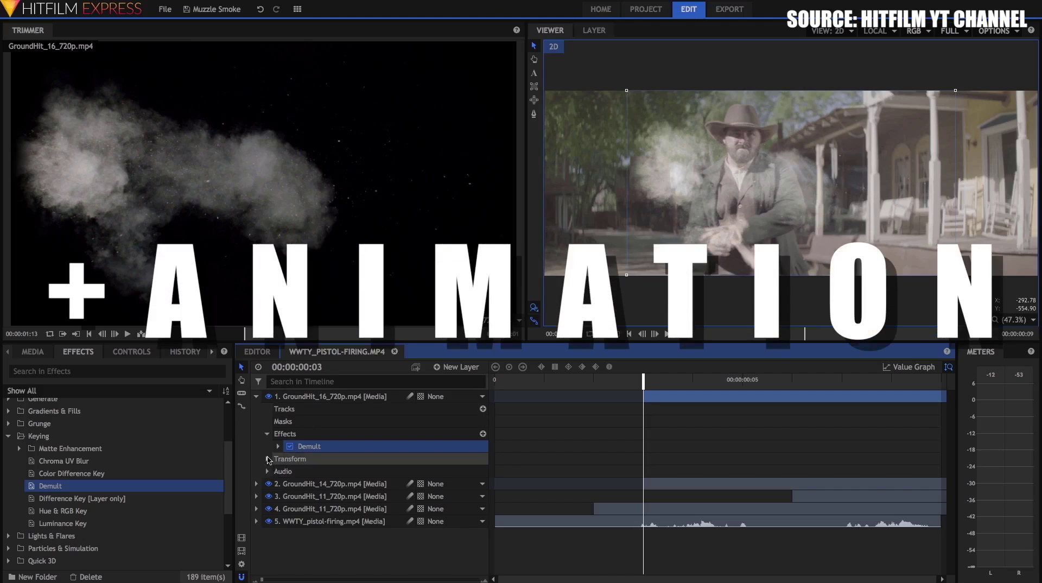
Shrink the smoke layer to 30% scale and place it at the gun
left_click(268, 459)
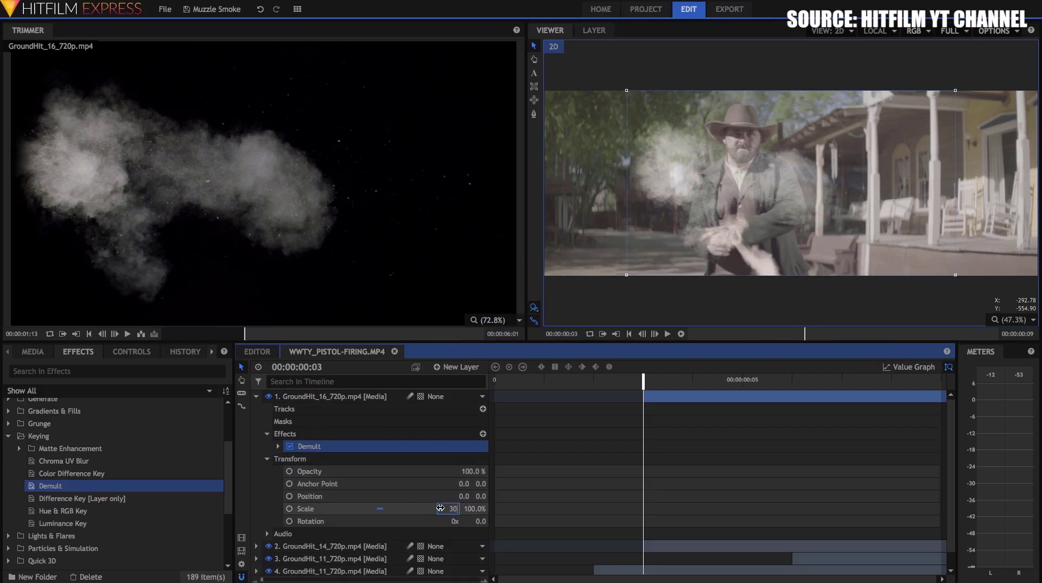
type("30")
left_click(775, 208)
left_click_drag(767, 185, 729, 238)
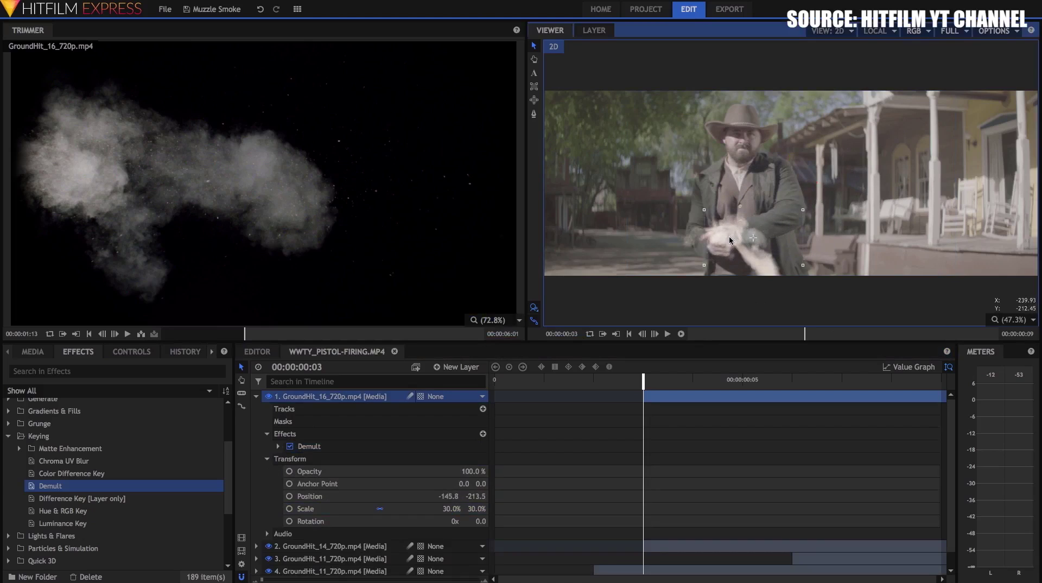
Keyframe scale and position, then two frames later set scale to 100% and move the smoke right
left_click(290, 509)
left_click(289, 496)
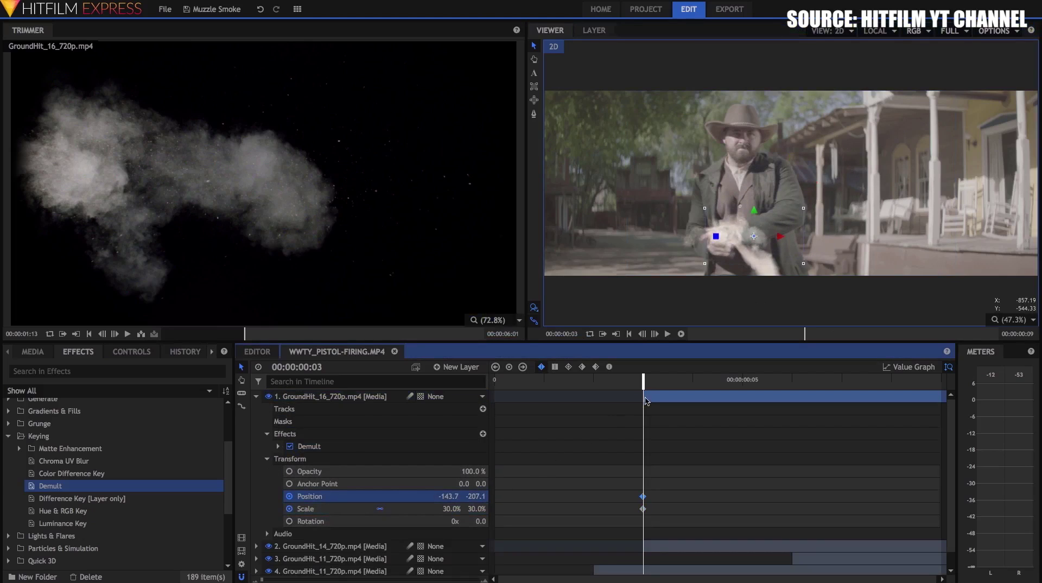
key("Right")
key("Right")
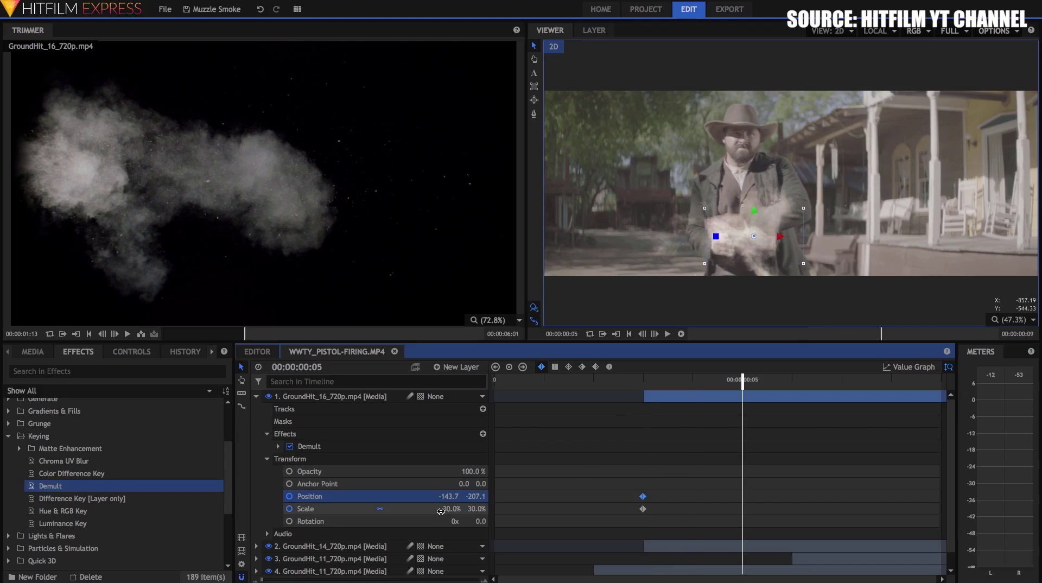
type("100")
key("Return")
left_click_drag(646, 225, 719, 228)
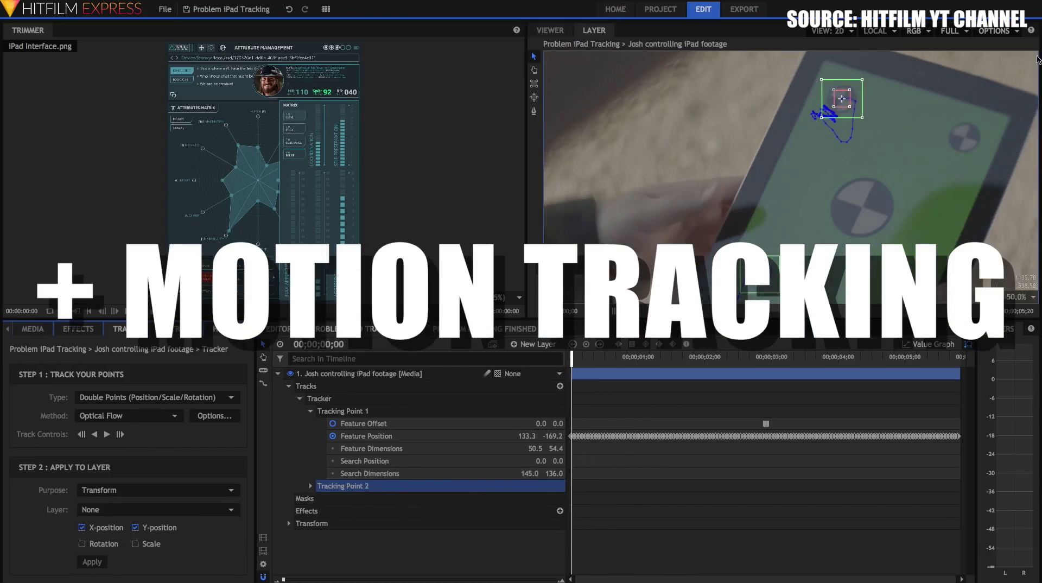
Rename the iPad tracker to 'Left Edge' at a later frame
left_click_drag(597, 359, 630, 363)
left_click(328, 401)
double_click(378, 399)
type("Left")
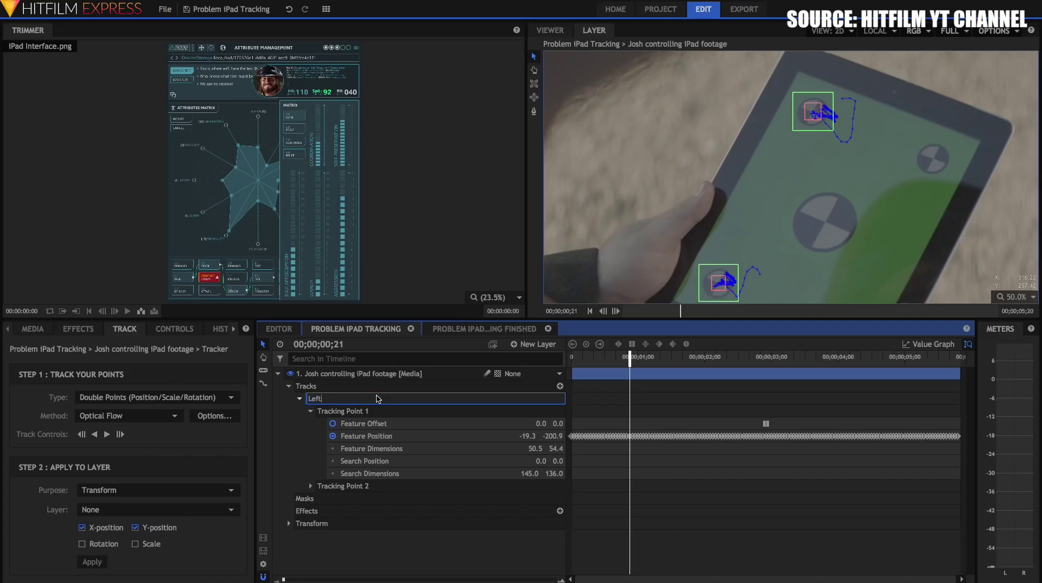
type(" Edge")
key("Return")
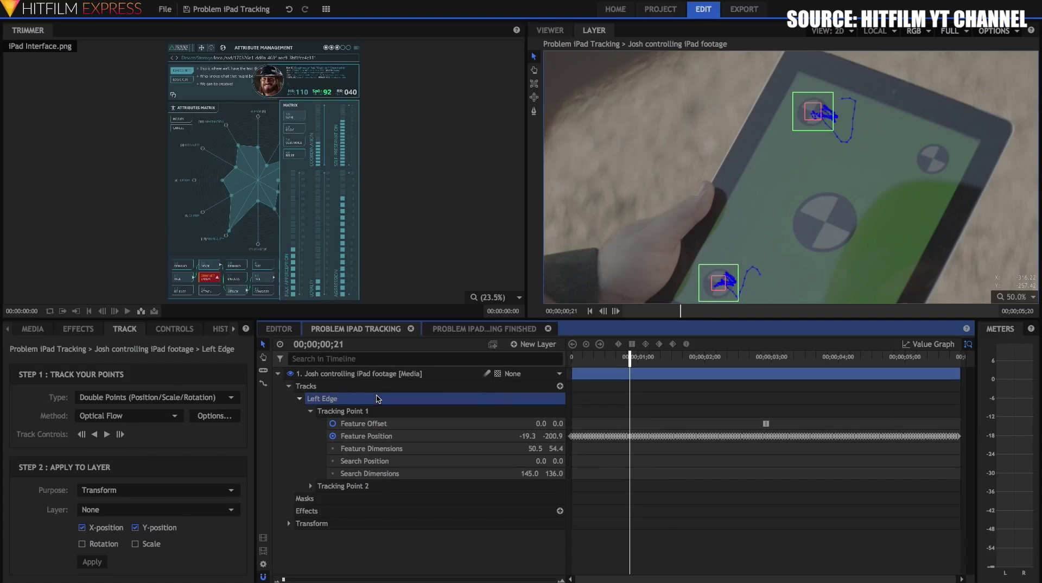
Add a new point layer and begin renaming it
left_click(544, 346)
left_click(537, 422)
double_click(324, 373)
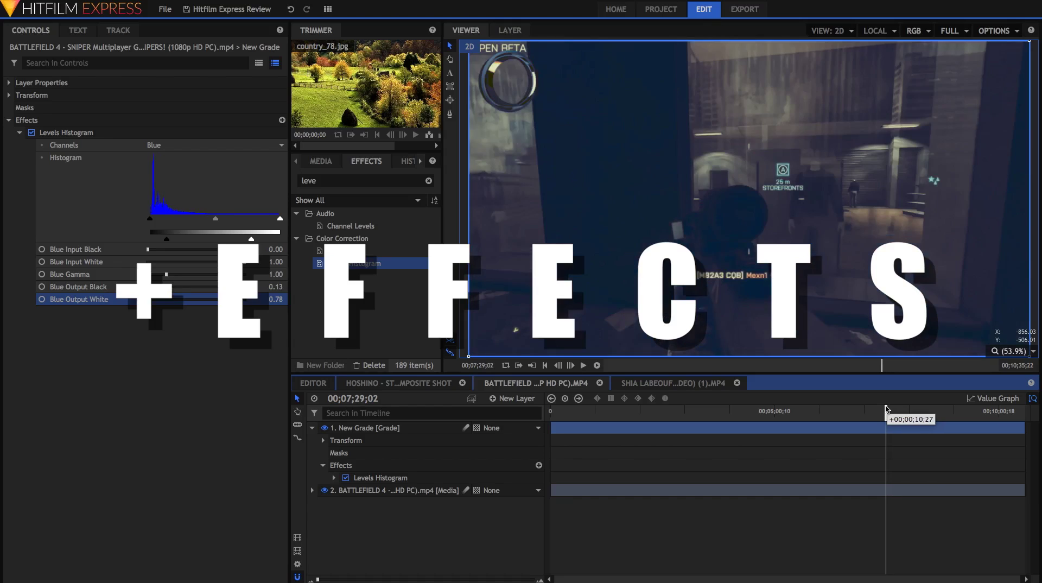
Set the blue output black to 0.00 and the blue output white to 0.91
left_click(887, 408)
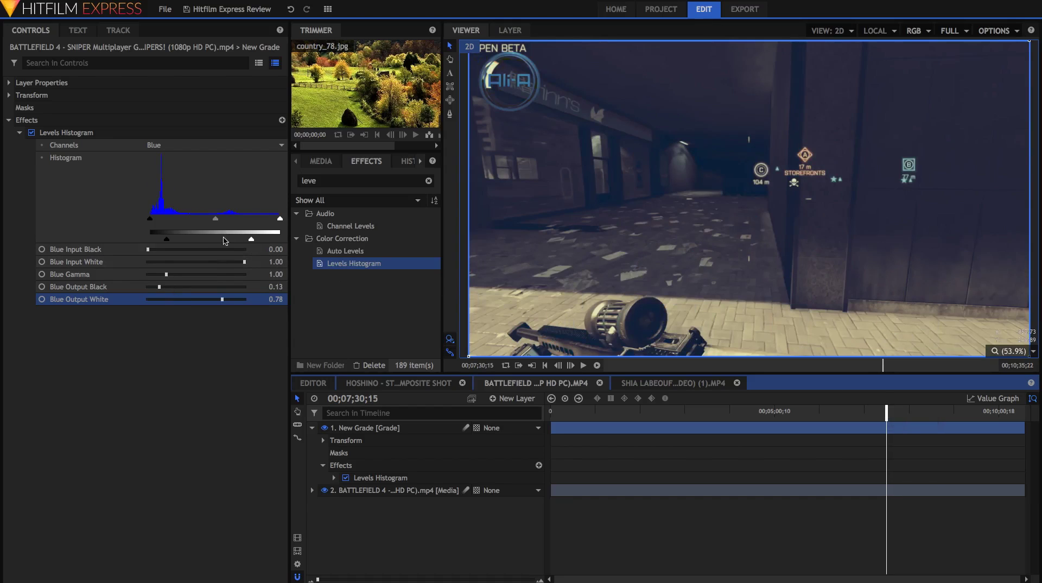
left_click_drag(159, 287, 147, 292)
left_click_drag(222, 300, 237, 300)
Switch the histogram channel to Red and raise red input black to 0.07
left_click(187, 145)
left_click(184, 172)
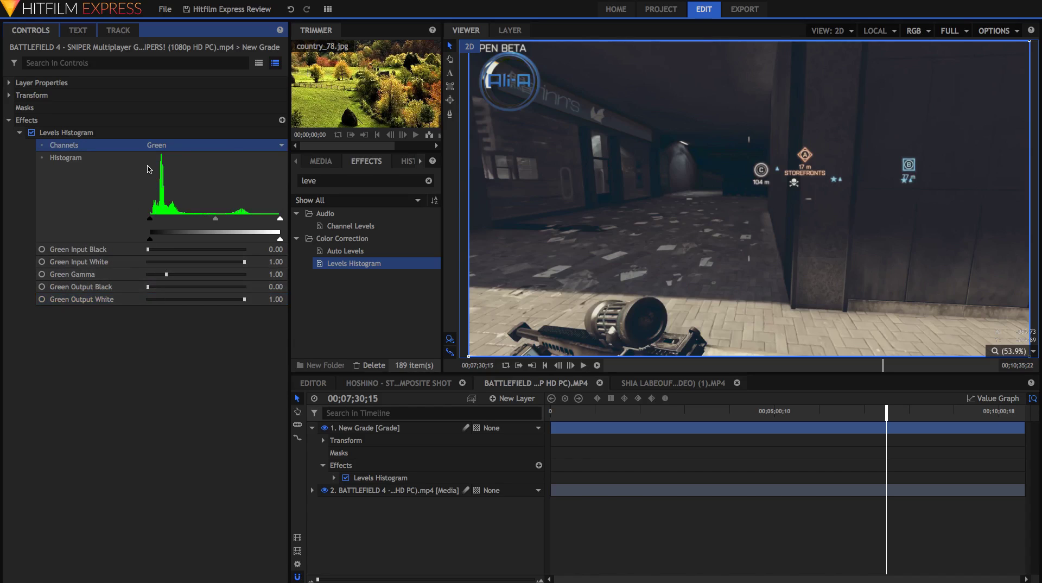
left_click(185, 145)
left_click(173, 168)
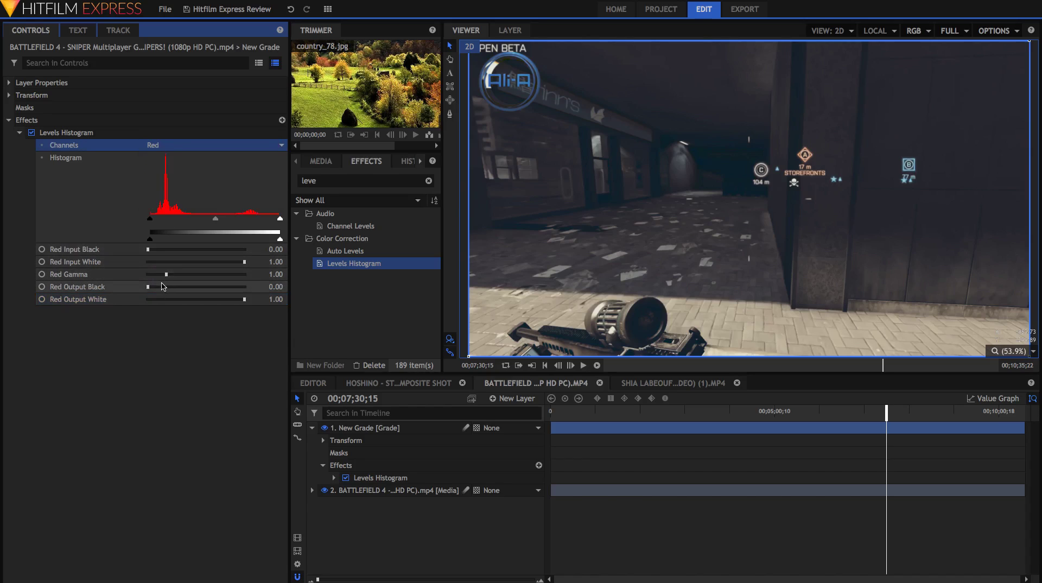
left_click(155, 250)
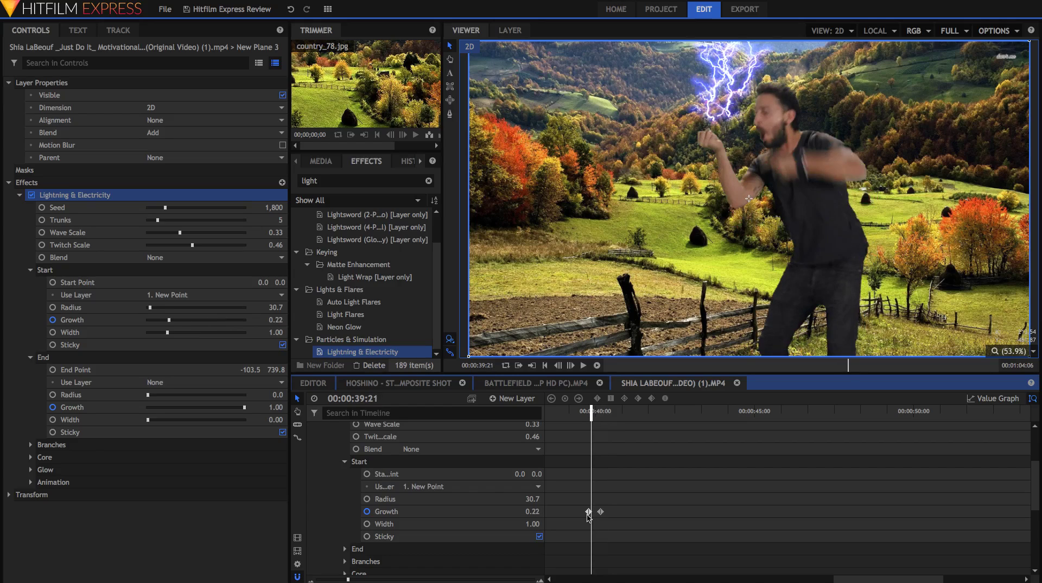
Move the start Growth keyframe later so growth is 0.00 at 00:00:38:22, and expand End
left_click(589, 511)
left_click_drag(588, 512, 592, 512)
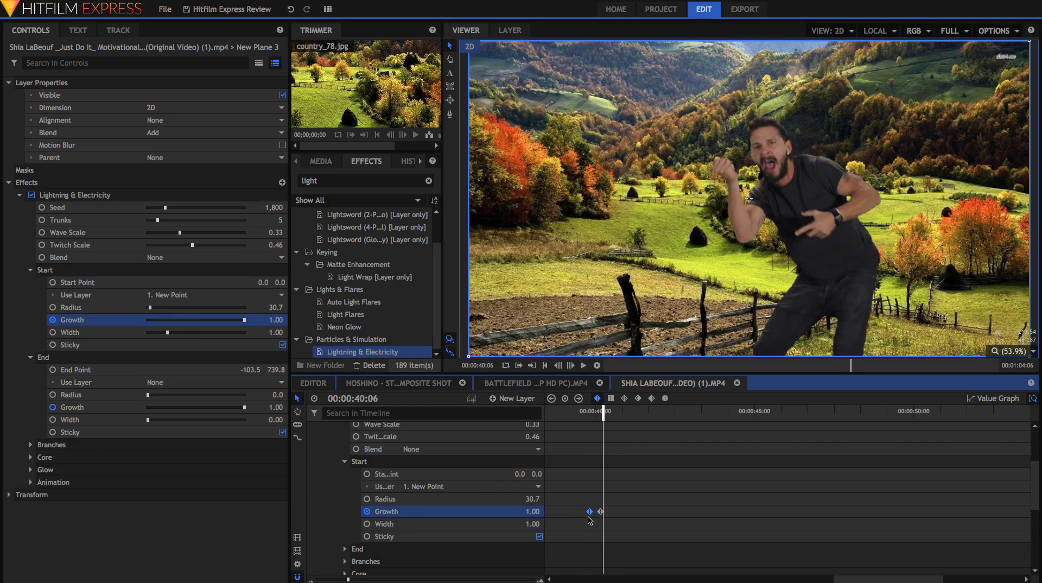
left_click(559, 416)
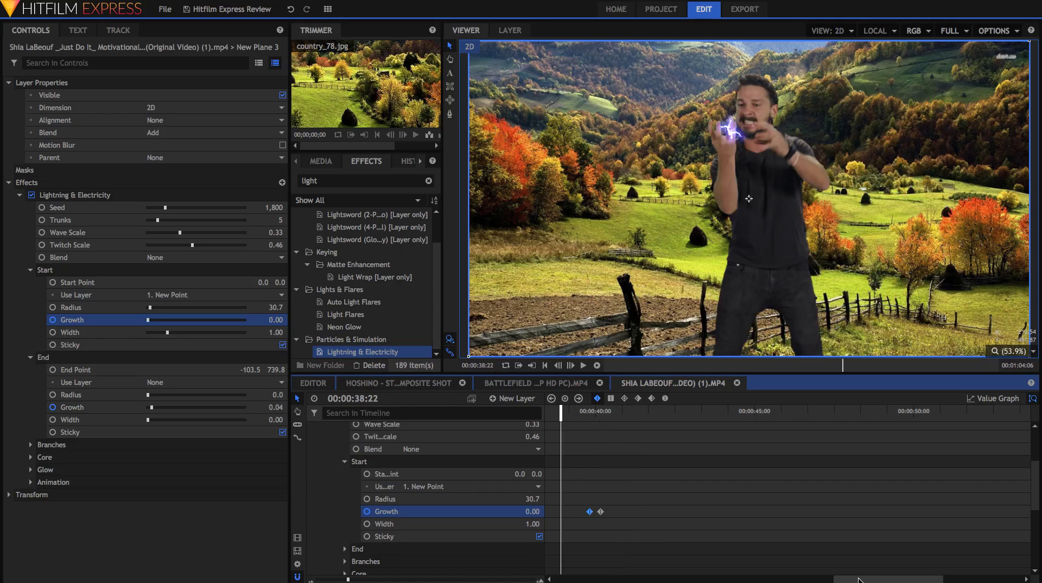
left_click_drag(858, 580, 832, 580)
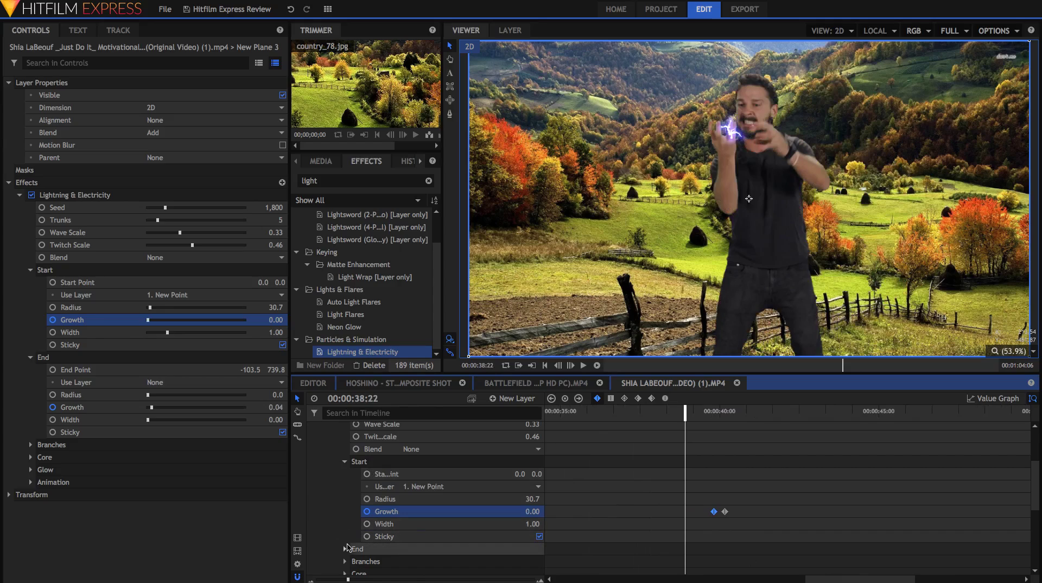
left_click(345, 548)
scroll(592, 541, "down", 2)
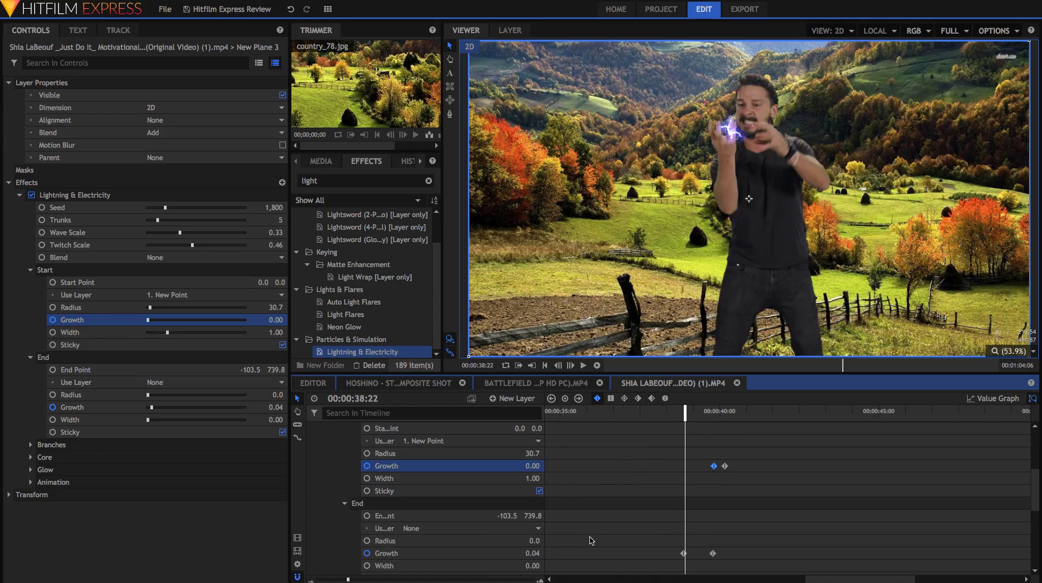
Browse the project templates to 4K UHD, then lower the Heat Distortion Scale to 20.9 px
left_click(648, 417)
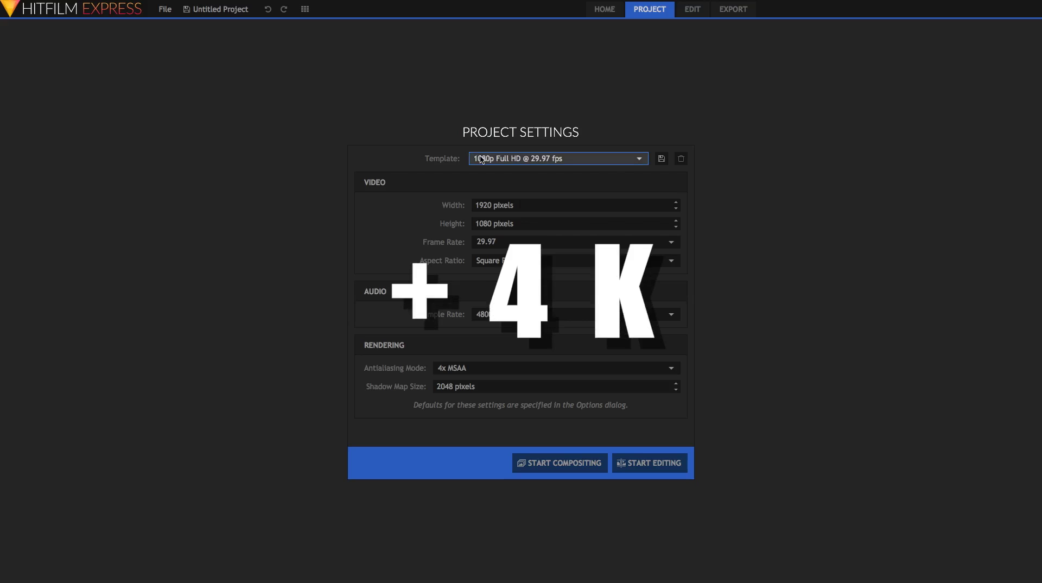
left_click(482, 158)
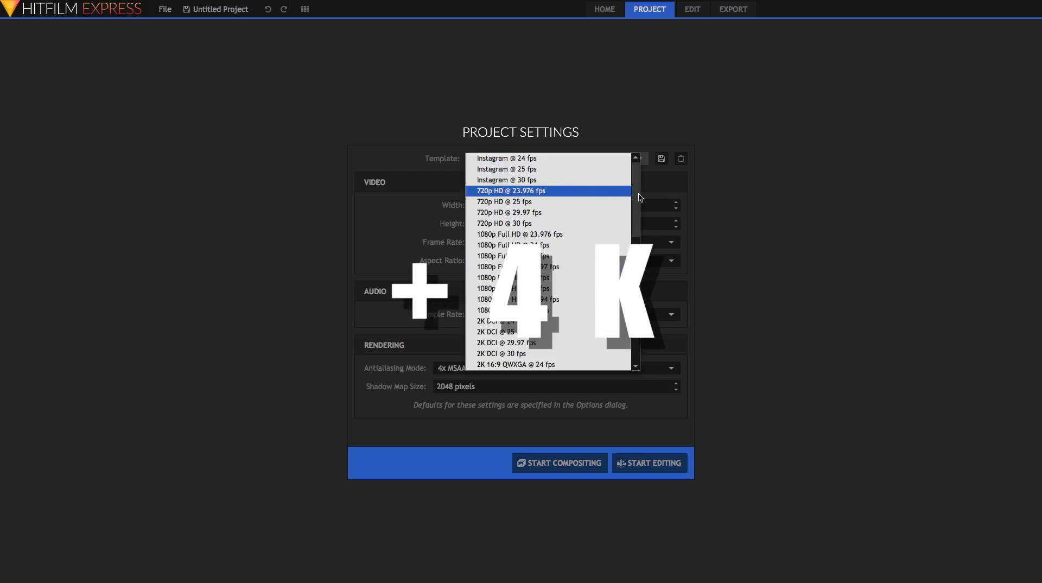
left_click_drag(638, 195, 627, 332)
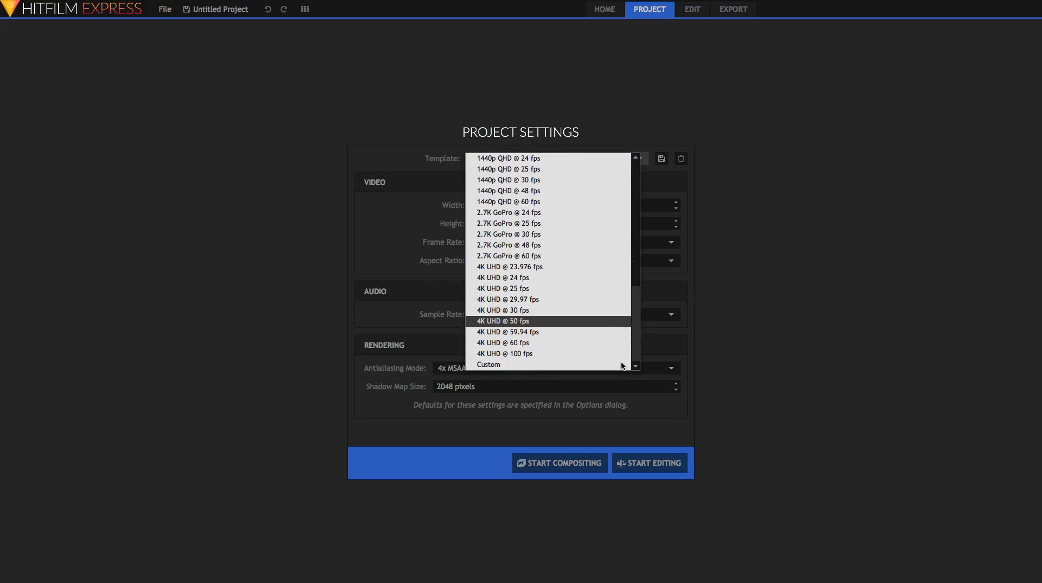
left_click_drag(632, 321, 643, 288)
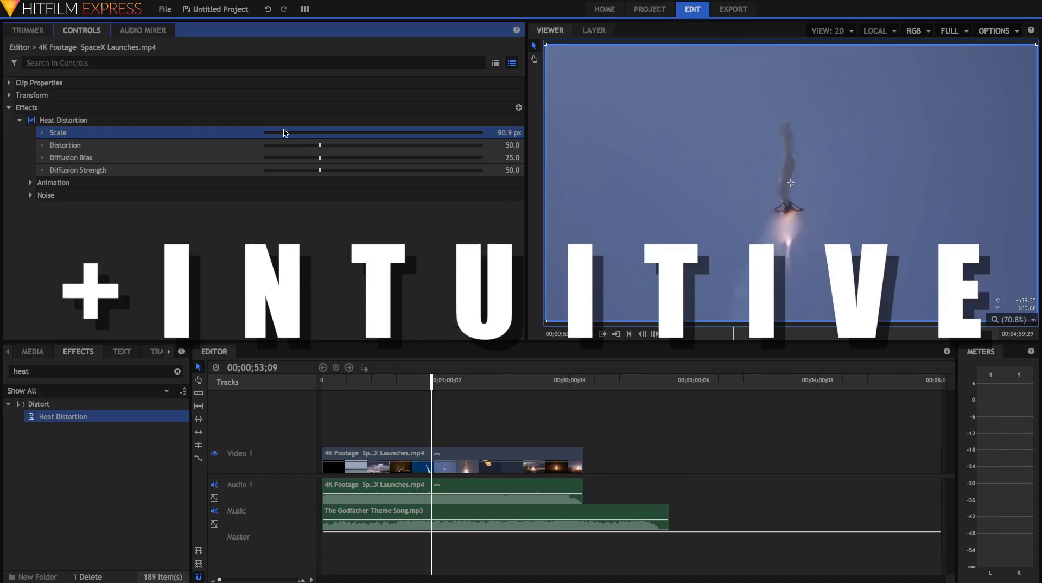
mouse_move(285, 132)
left_mouse_down()
mouse_move(312, 131)
mouse_move(260, 142)
mouse_move(269, 135)
left_mouse_up()
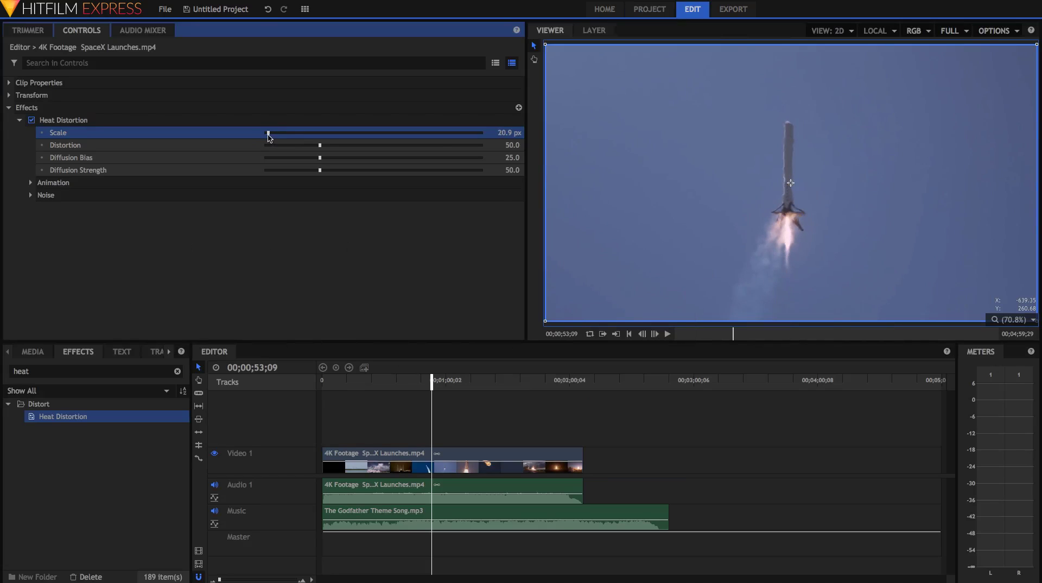
Scrub the launch clip back to about 00;00;12 and replay it to preview the heat distortion
left_click_drag(343, 383, 348, 375)
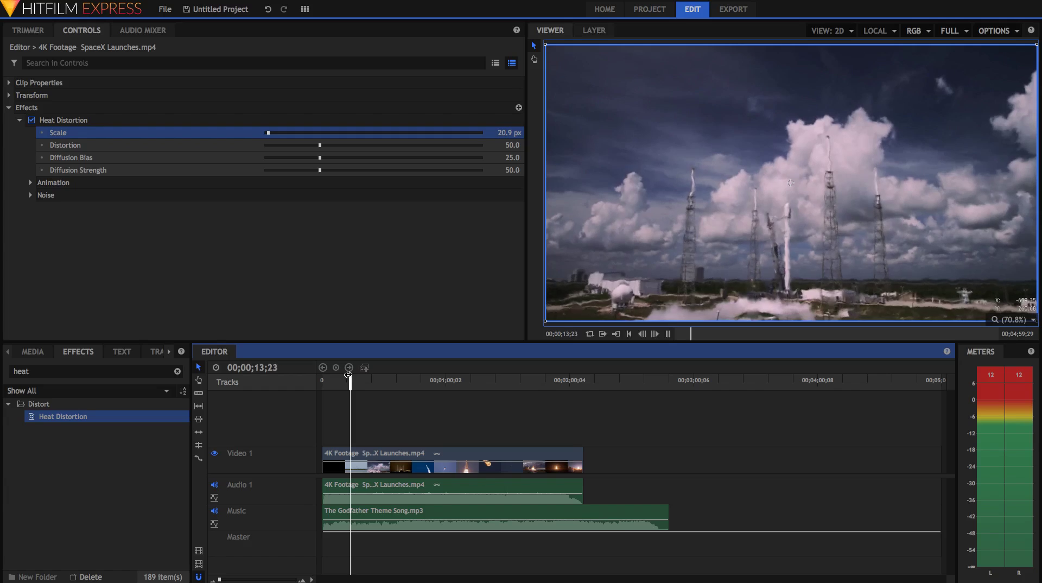
key("space")
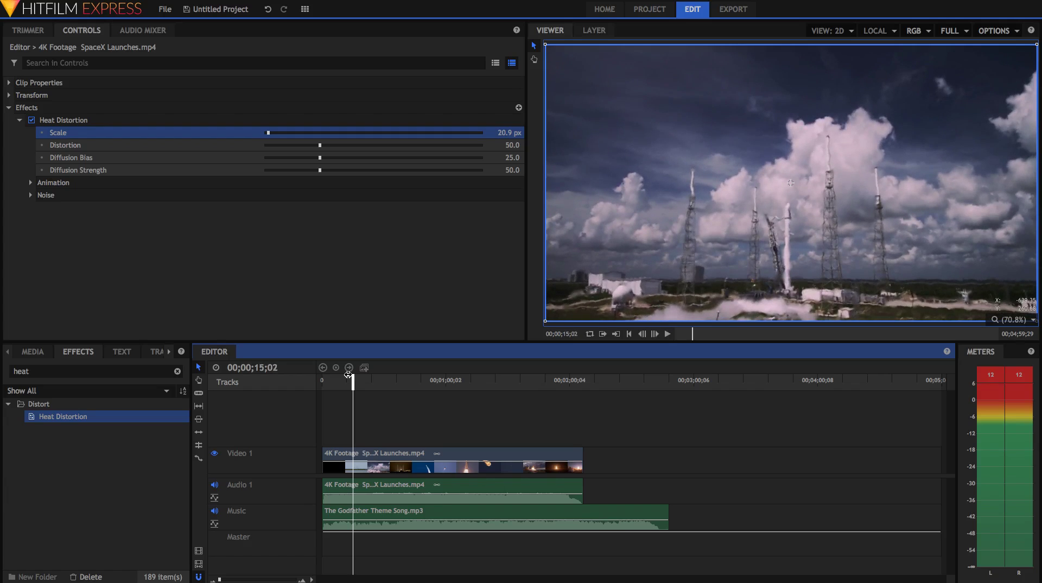
key("space")
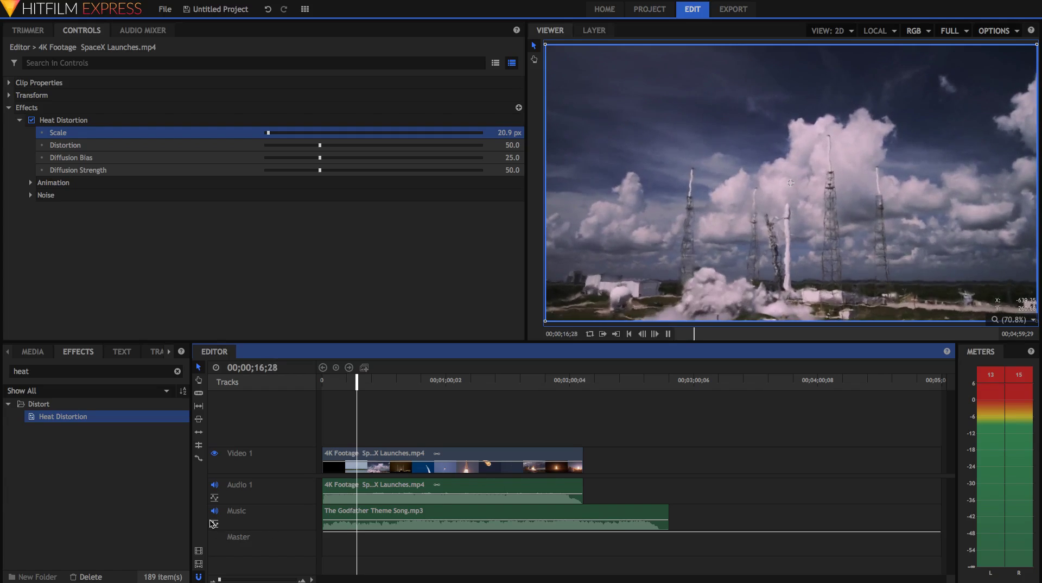
Switch the interface to the Classic layout from View > Workspaces
left_click(343, 382)
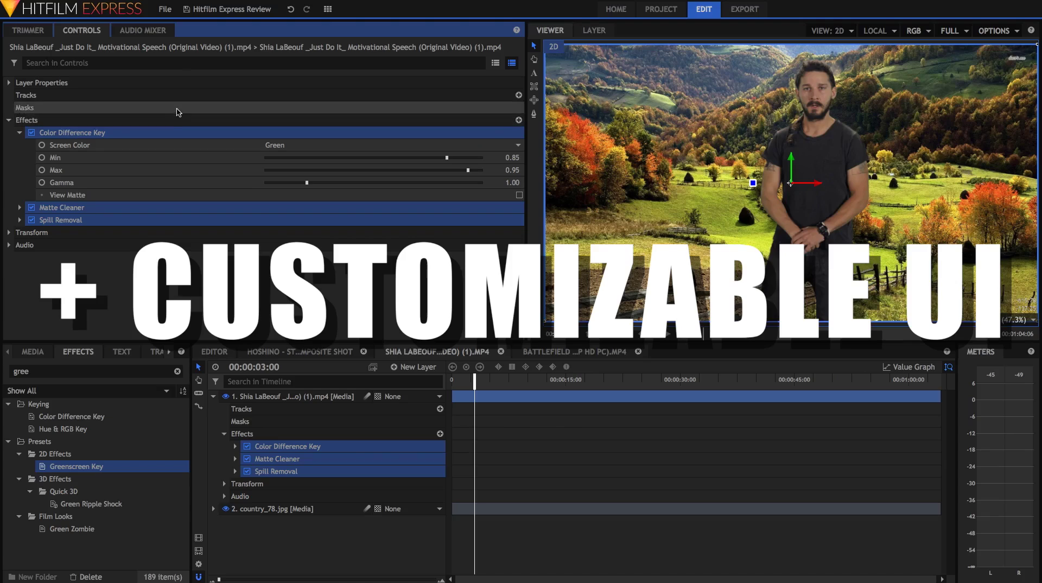
mouse_move(225, 4)
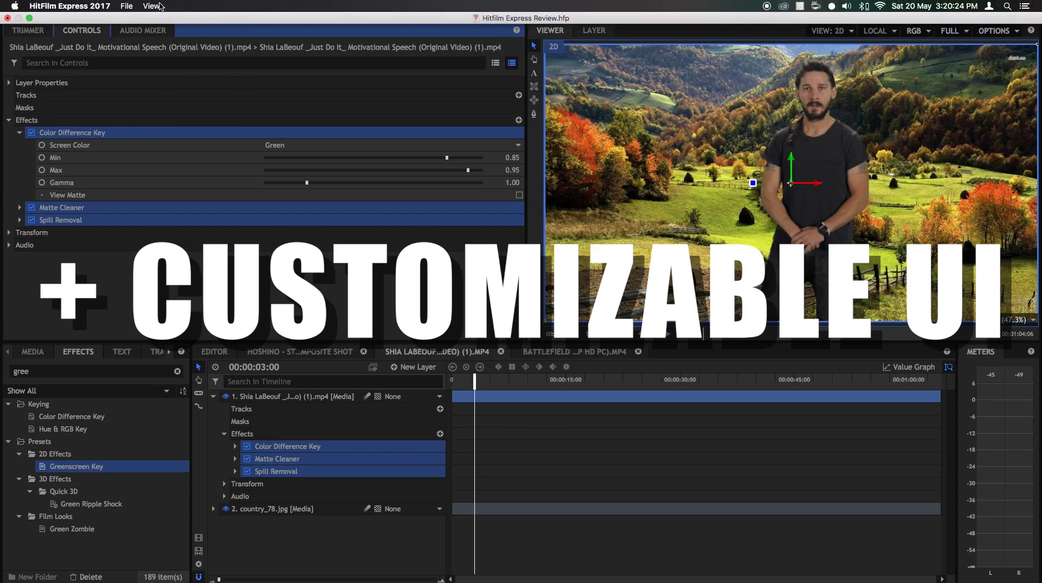
left_click(159, 6)
mouse_move(187, 77)
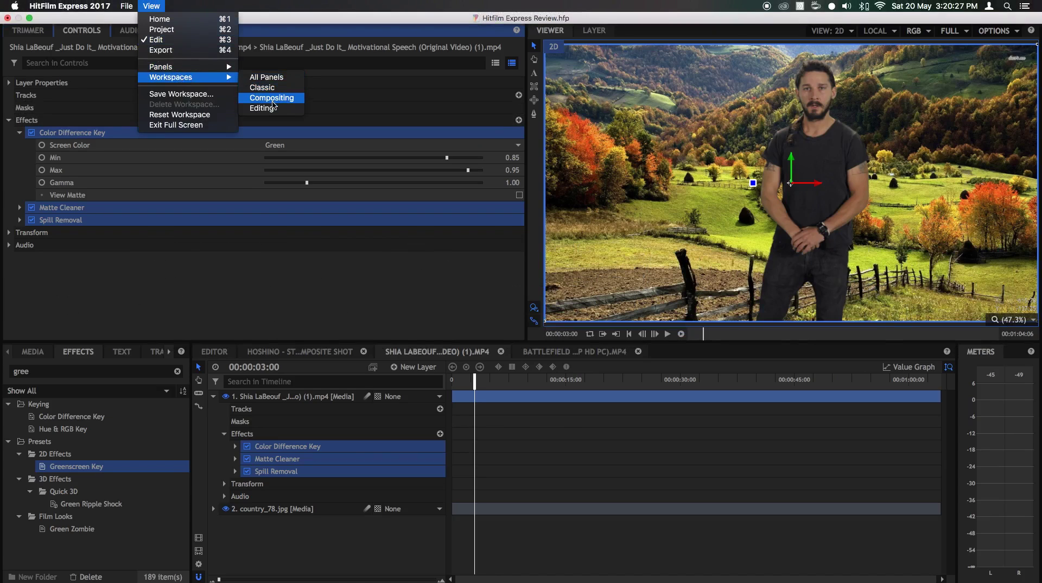
left_click(275, 88)
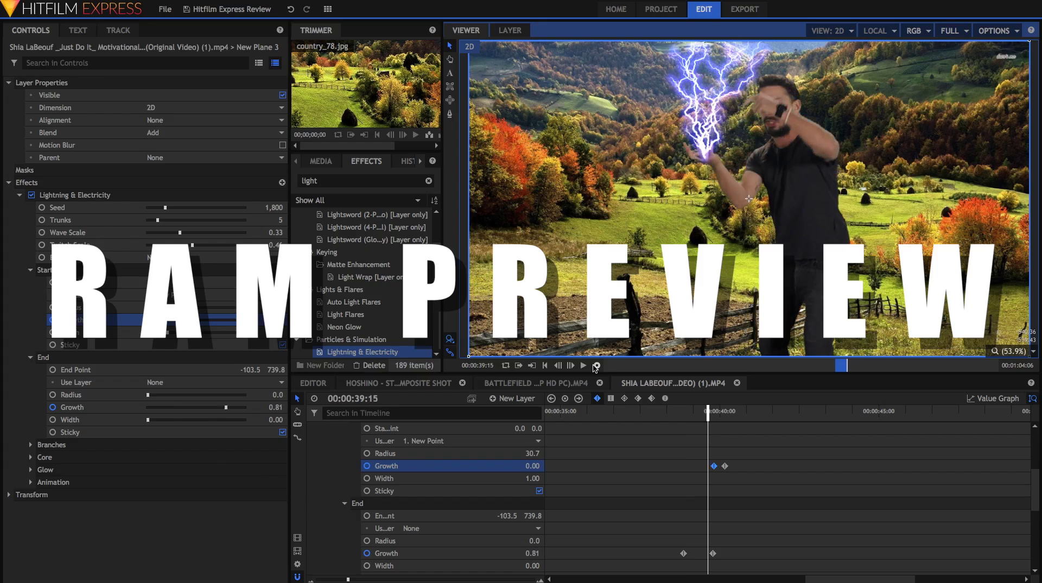
Jump back to 00:00:37:02 and play the lightning shot to preview the bolt
left_click(834, 367)
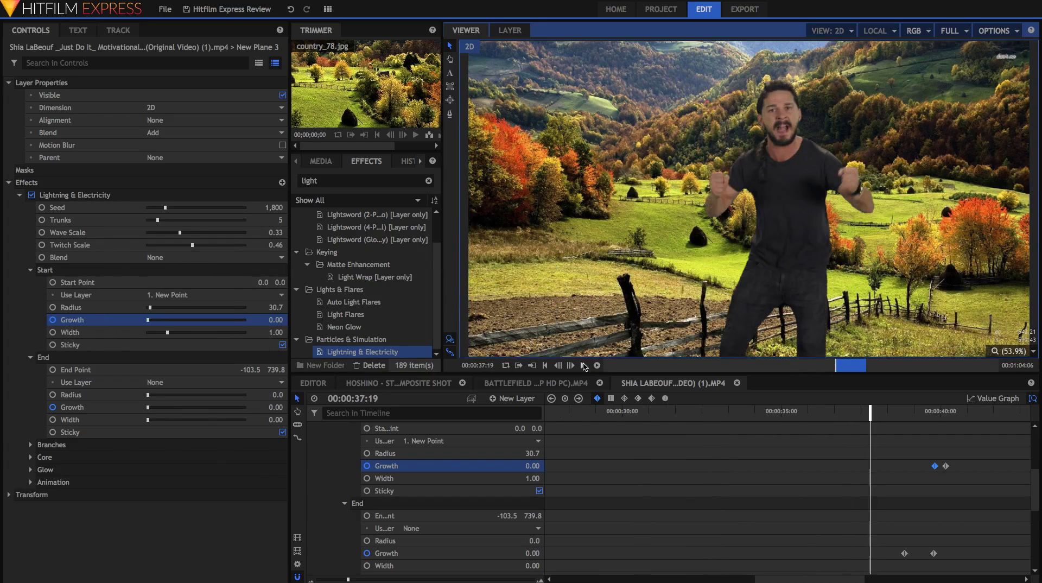
left_click(584, 366)
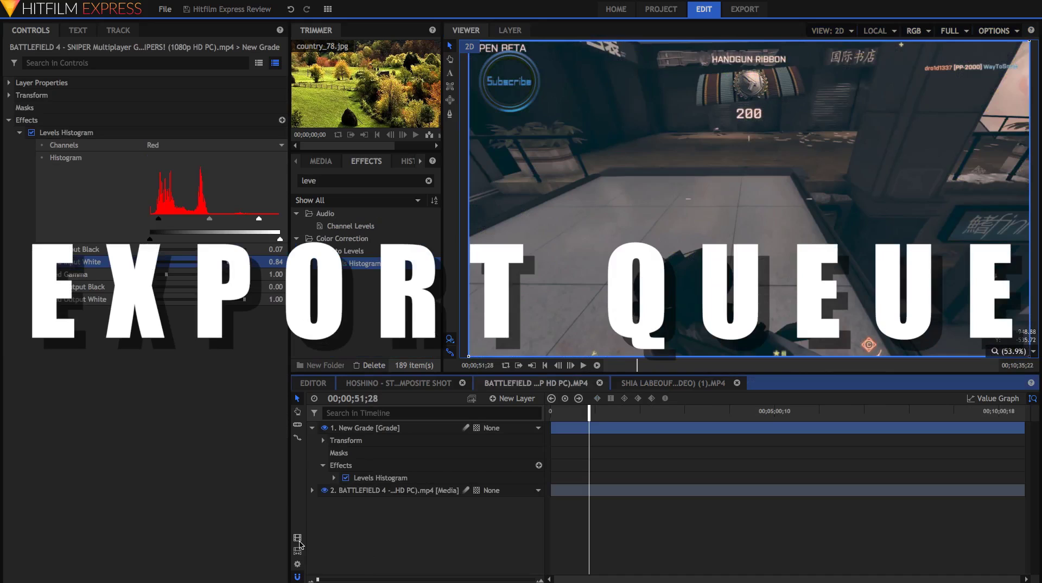
Add the current shot to the export queue with the YouTube 1080p HD preset
left_click(298, 539)
left_click(589, 322)
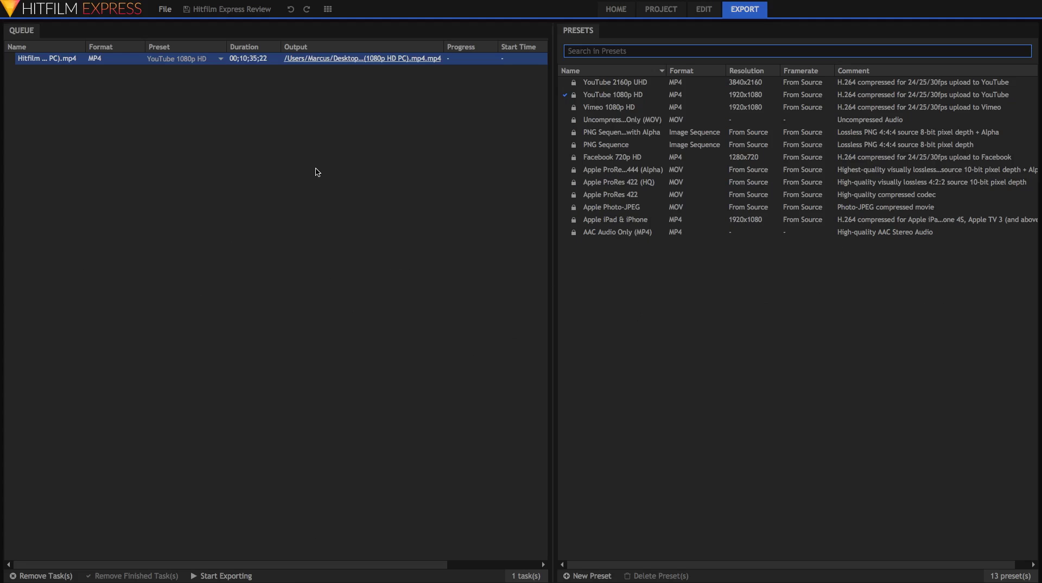
left_click(186, 55)
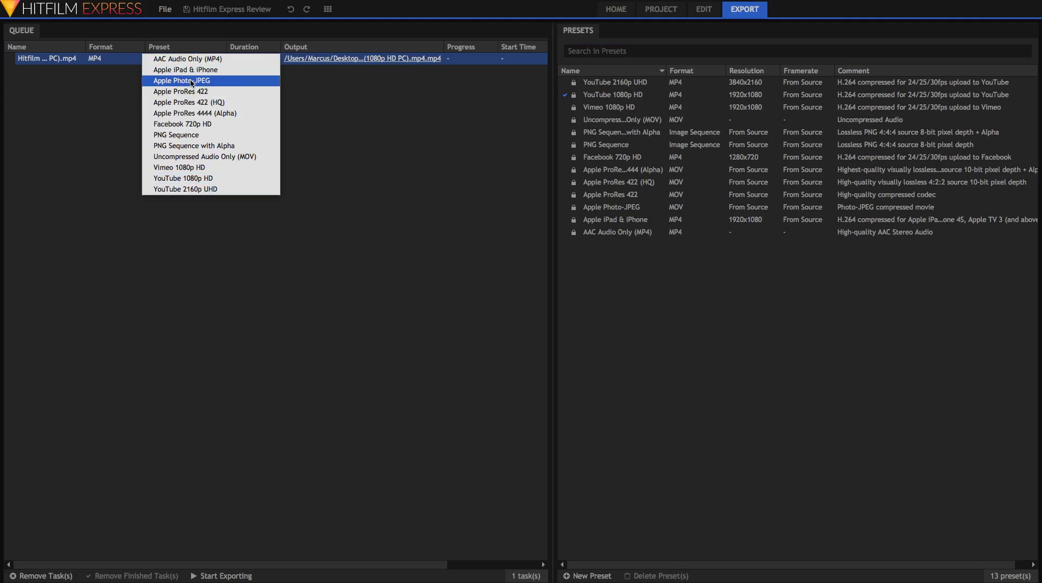
left_click(277, 179)
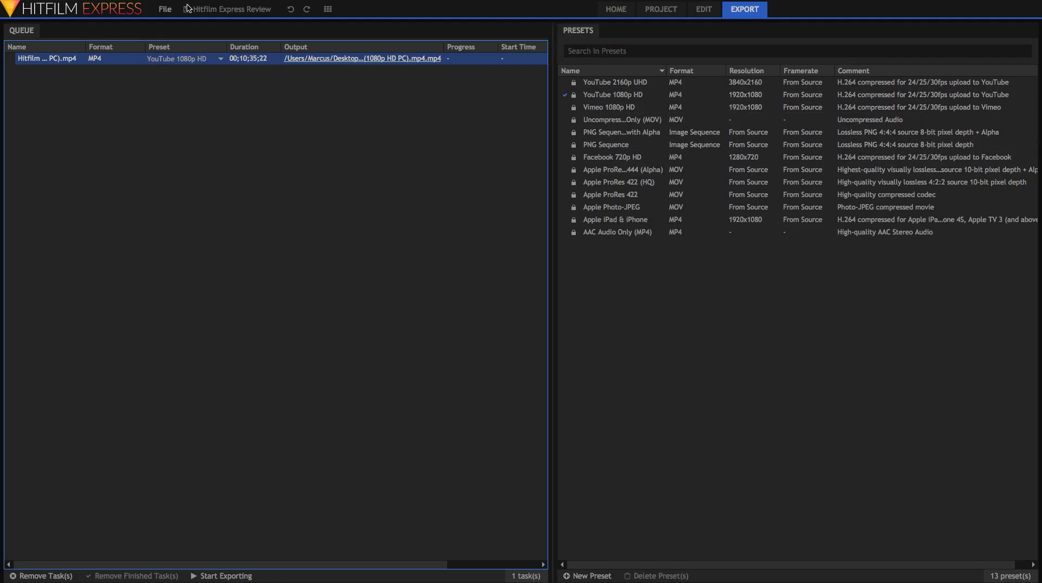
left_click(210, 59)
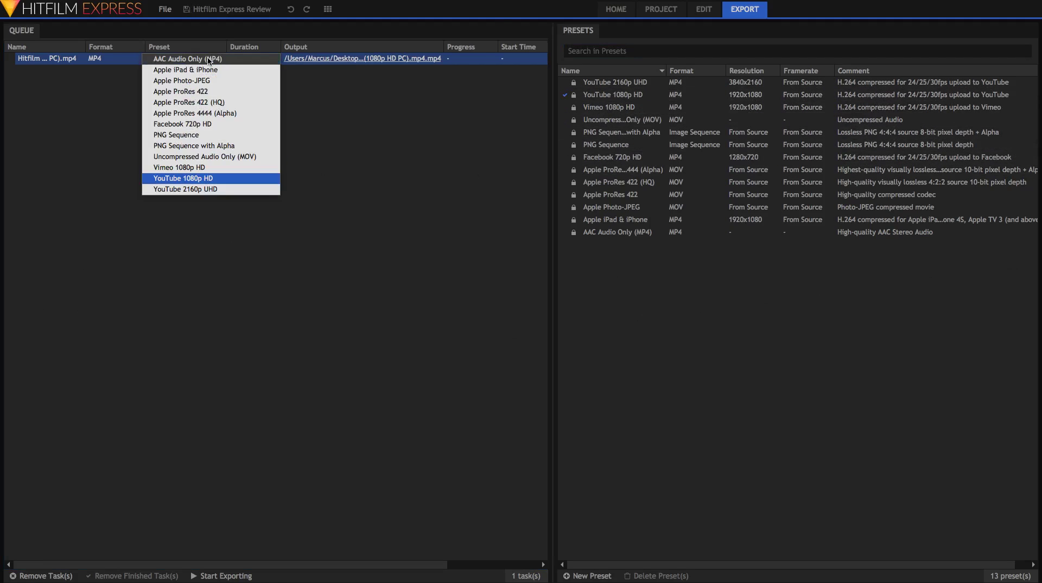
left_click(308, 129)
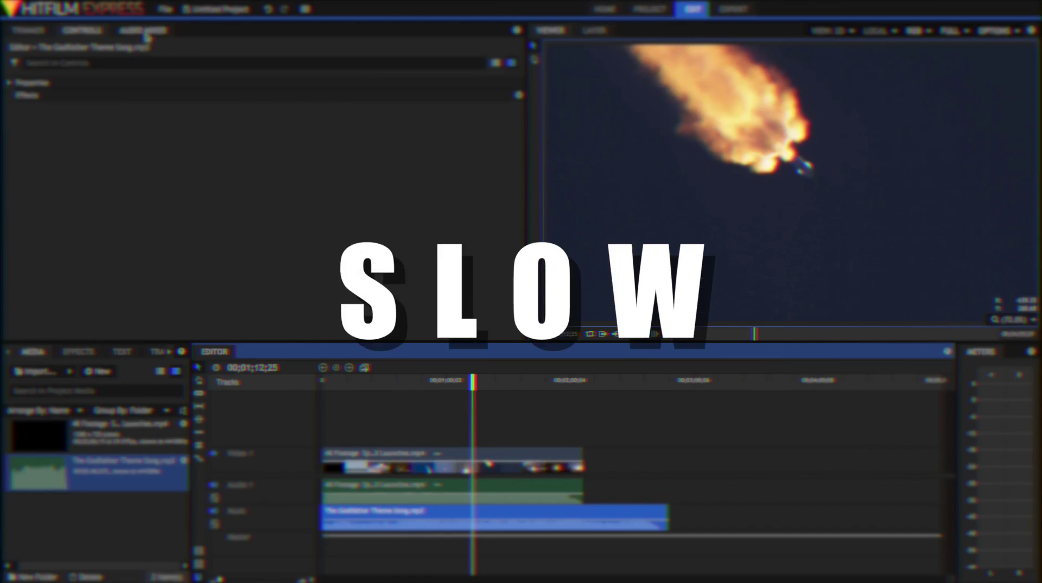
Show the Audio Mixer with the Audio 1, Music and Master channels at 0.0 dB
left_click(145, 33)
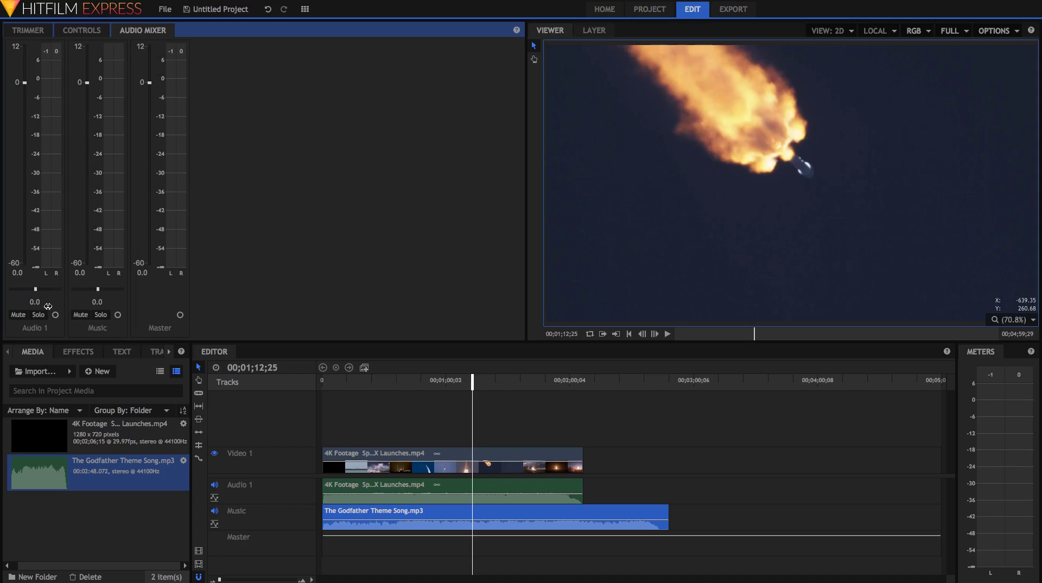
Pan the Music track to 30.0 while scrubbing through the launch footage
left_click_drag(99, 289, 90, 291)
left_click_drag(395, 380, 543, 357)
left_click_drag(91, 290, 106, 292)
left_click_drag(385, 378, 437, 364)
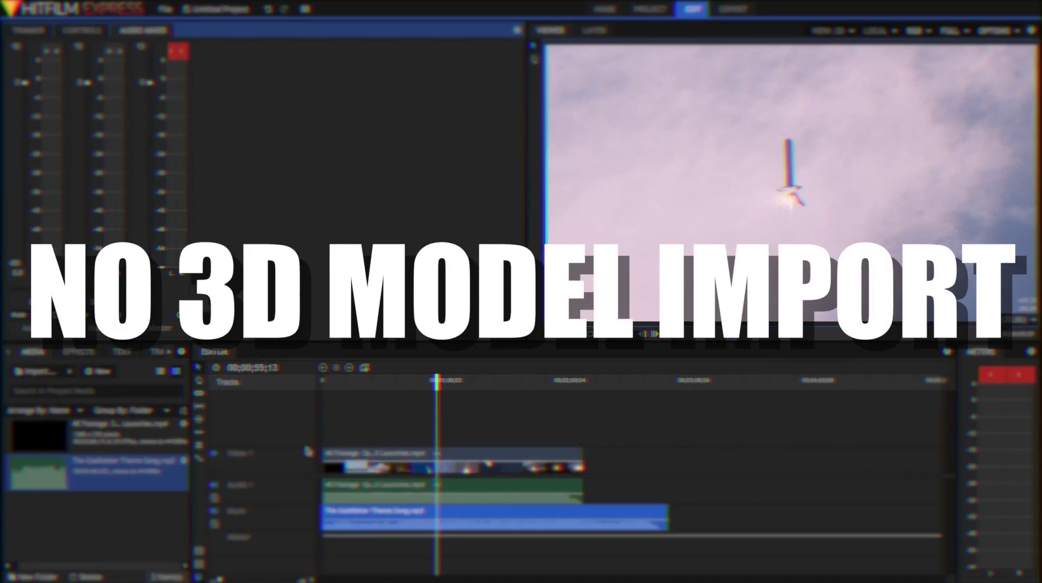
Raise the Master track volume to 12.0 and bring up the Effects list
left_click_drag(375, 536, 377, 538)
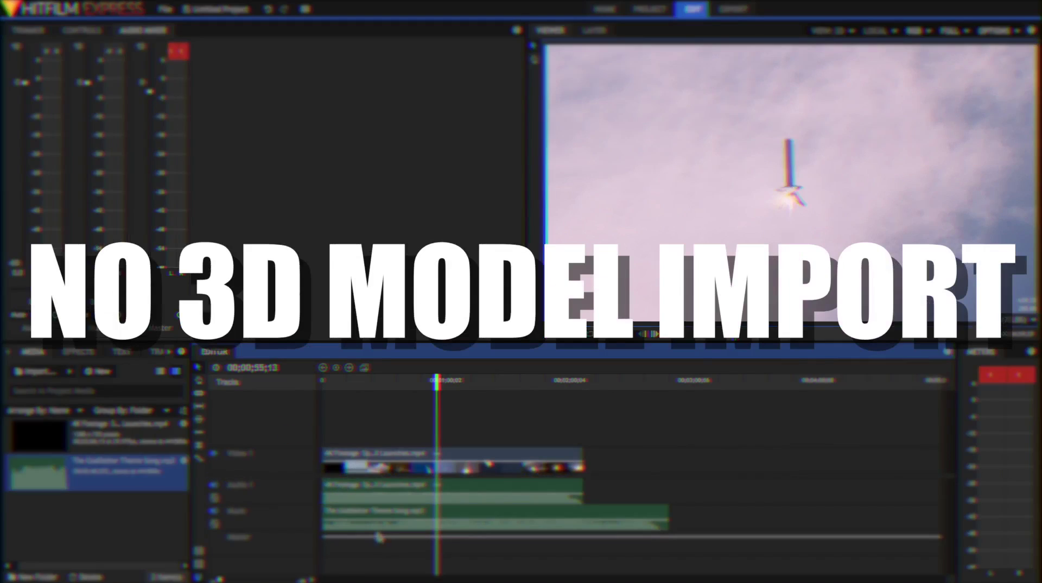
left_click(373, 383)
left_click_drag(372, 384, 433, 371)
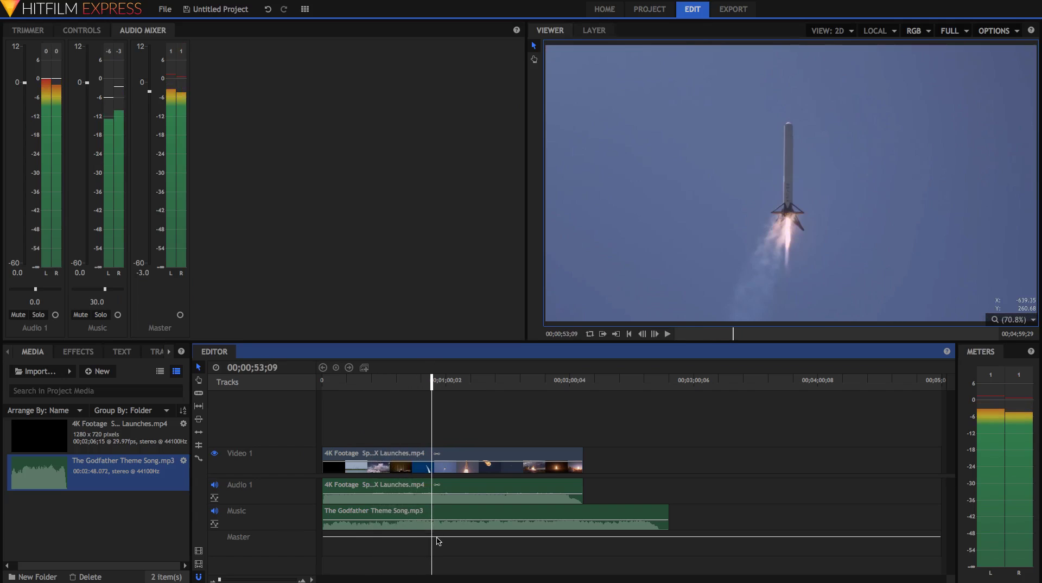
left_click_drag(437, 535, 440, 523)
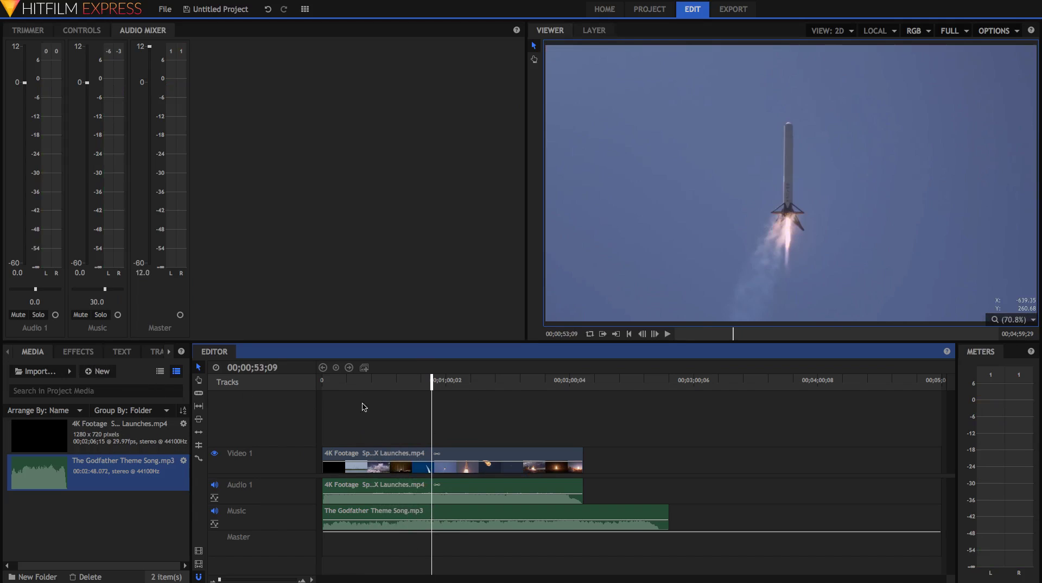
left_click(78, 352)
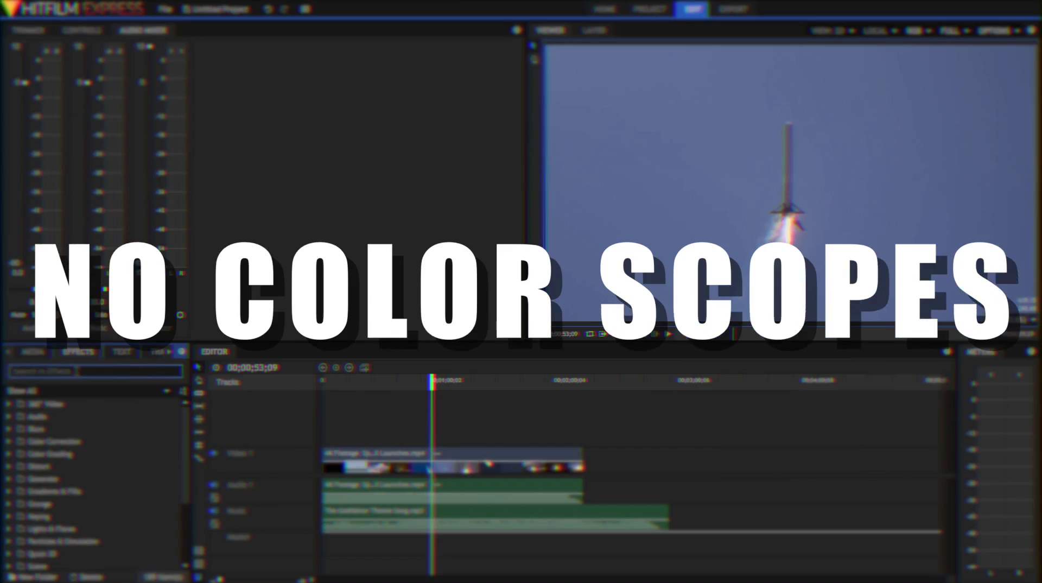
Search the effects for 'heat' and select Heat Distortion under Distort
type("heat")
left_click(59, 416)
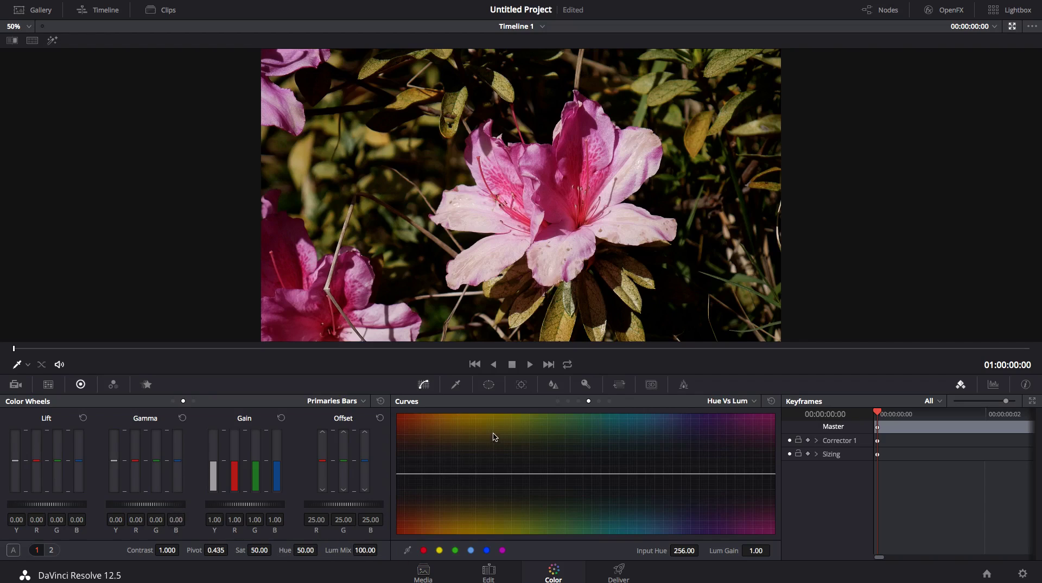
Browse the Color page palettes, from qualifier and curves to RGB mixer, ending on color wheels
left_click(456, 385)
left_click(424, 384)
left_click(557, 402)
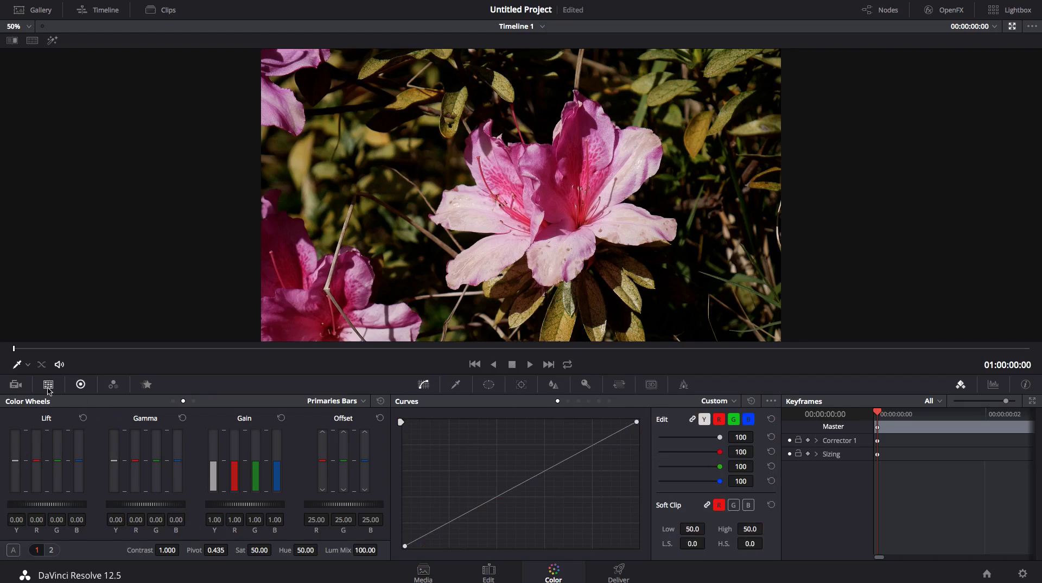
left_click(15, 384)
left_click(45, 385)
left_click(80, 384)
left_click(113, 385)
left_click(145, 387)
left_click(72, 384)
Add shadow and highlight points on the custom luminance curve, then play from the start
mouse_move(245, 505)
left_mouse_down()
mouse_move(211, 504)
mouse_move(269, 504)
mouse_move(253, 505)
left_mouse_up()
key("ctrl+z")
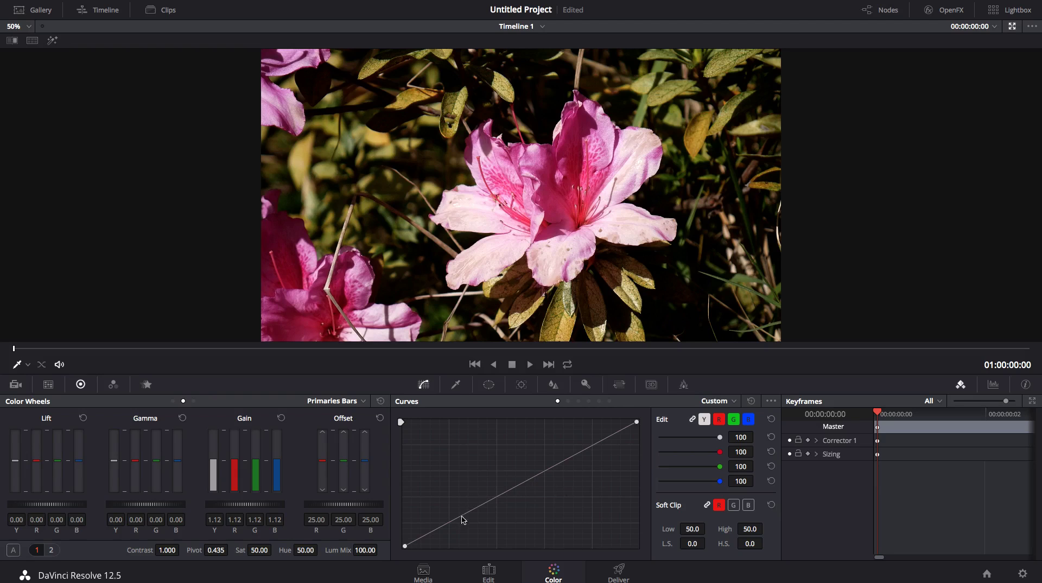
left_click_drag(464, 520, 466, 532)
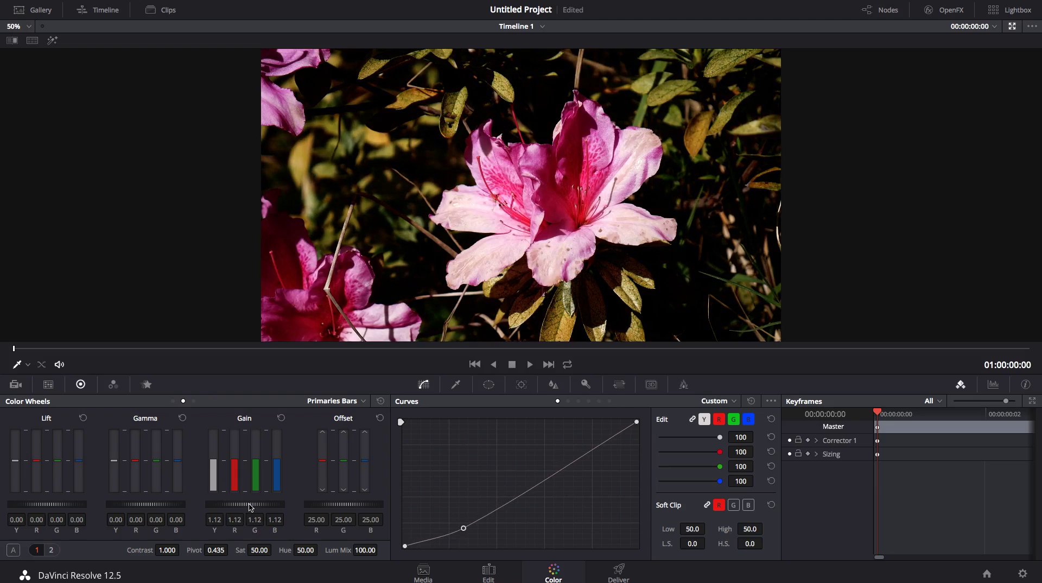
left_click(281, 419)
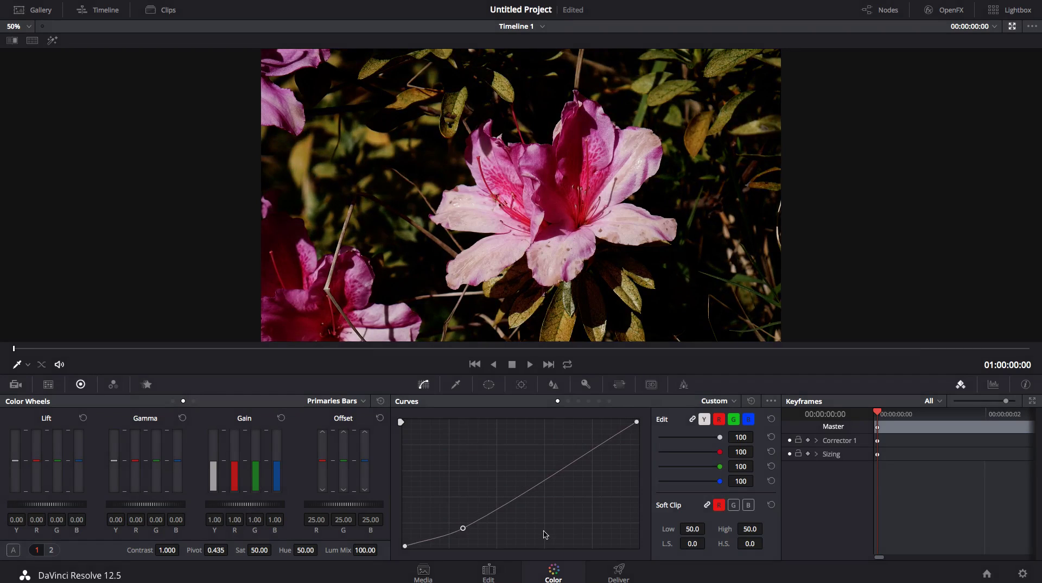
mouse_move(464, 530)
left_mouse_down()
mouse_move(466, 516)
mouse_move(442, 505)
mouse_move(456, 529)
left_mouse_up()
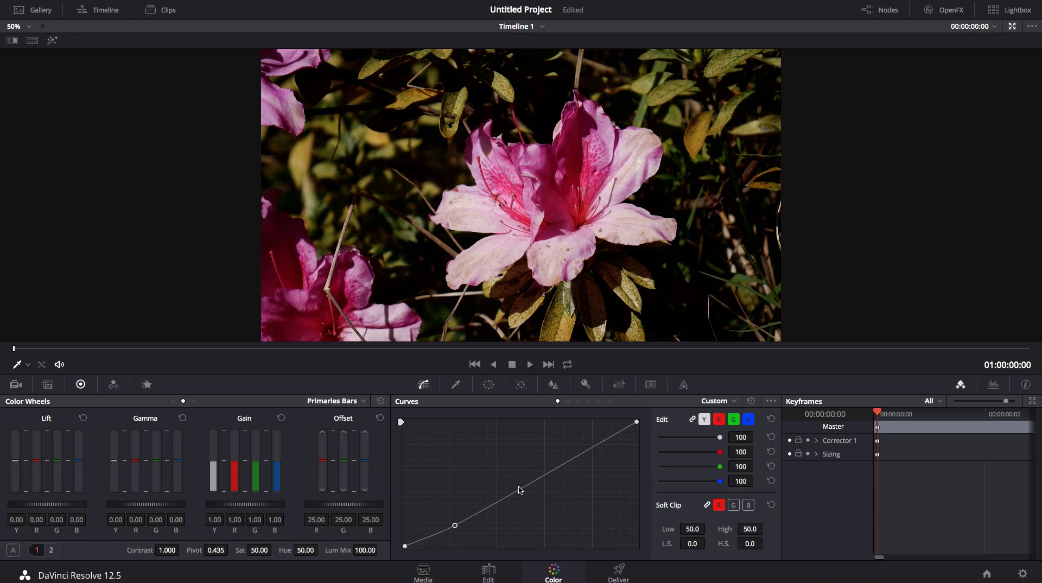
mouse_move(590, 457)
left_mouse_down()
mouse_move(585, 437)
mouse_move(566, 450)
mouse_move(576, 451)
left_mouse_up()
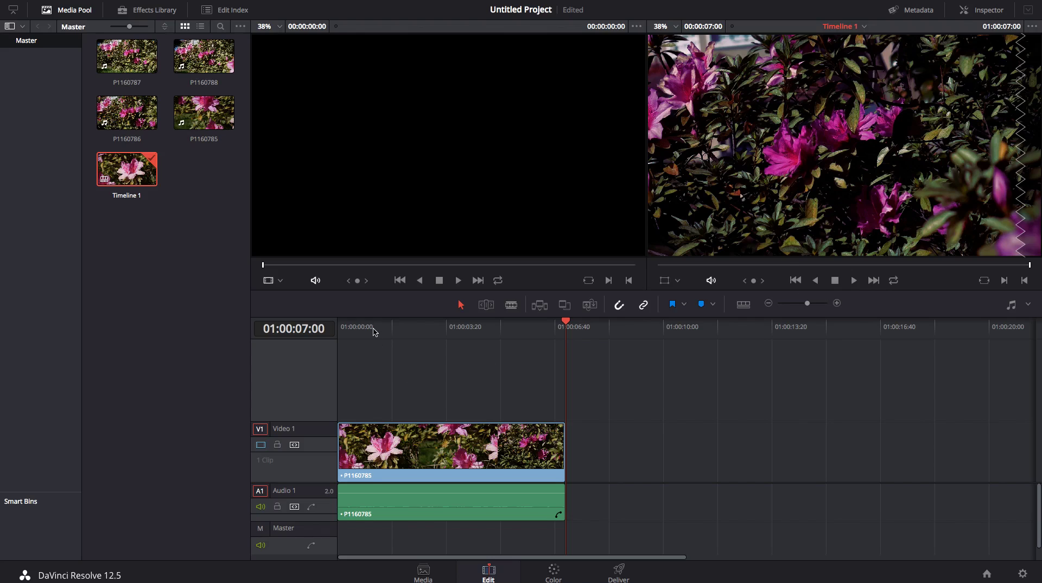
key("Home")
left_click(854, 280)
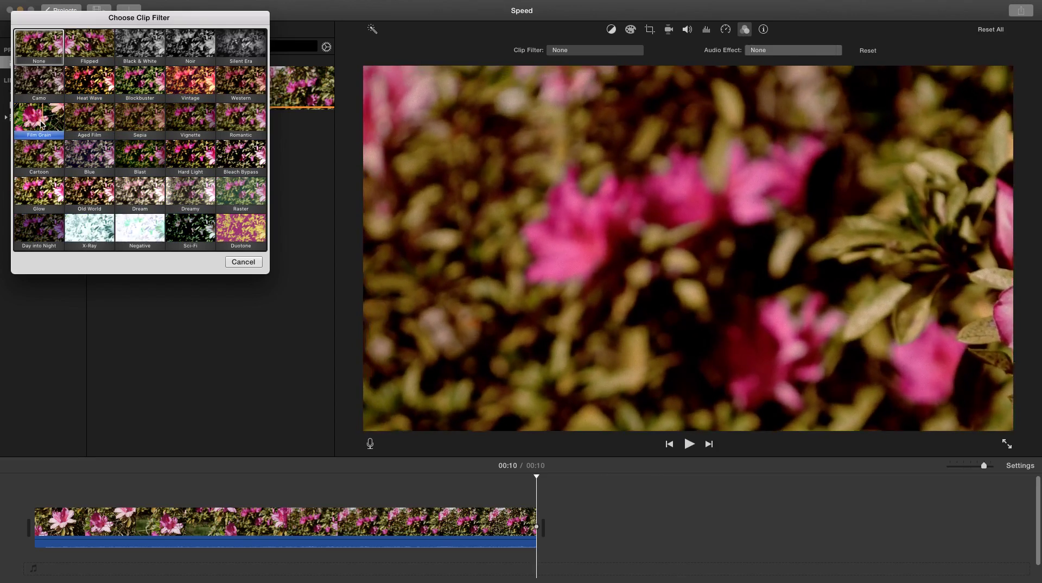
Apply the Film Grain filter to the azalea clip and play it back
left_click(39, 122)
key("space")
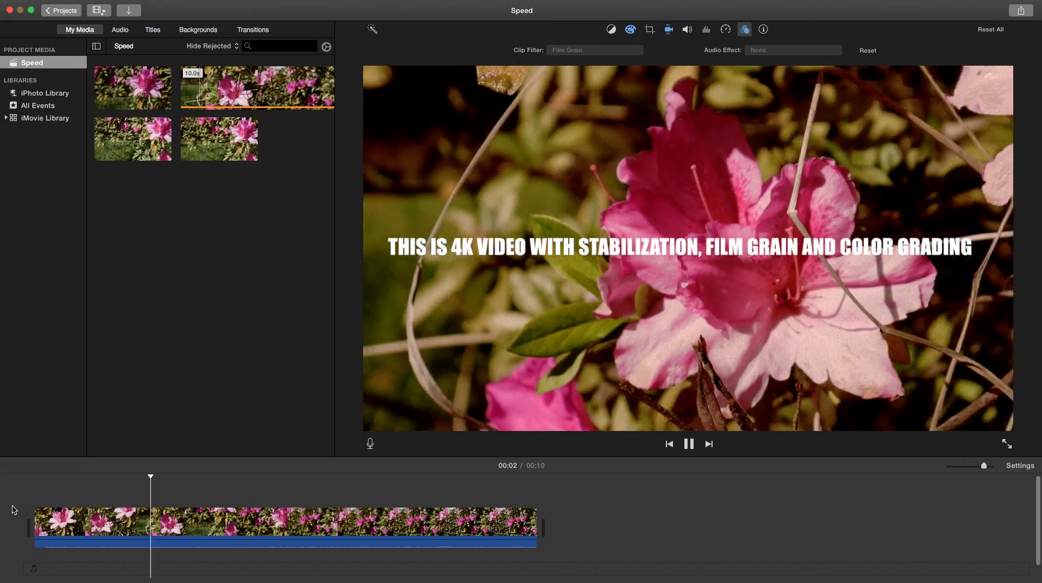